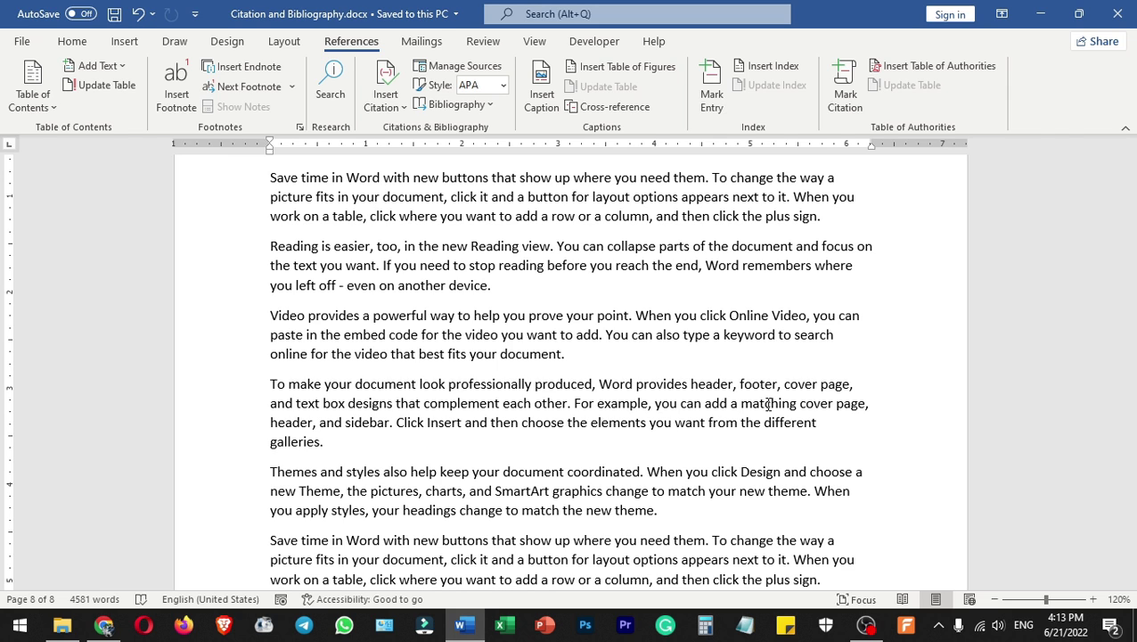
scroll(767, 406, "down", 5)
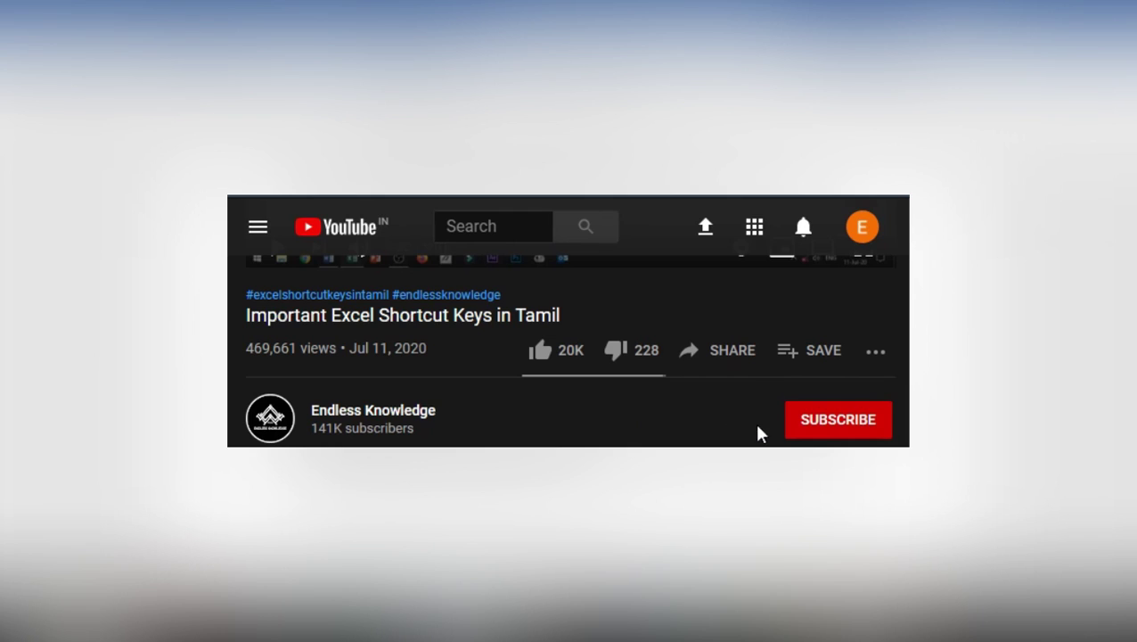
left_click(817, 433)
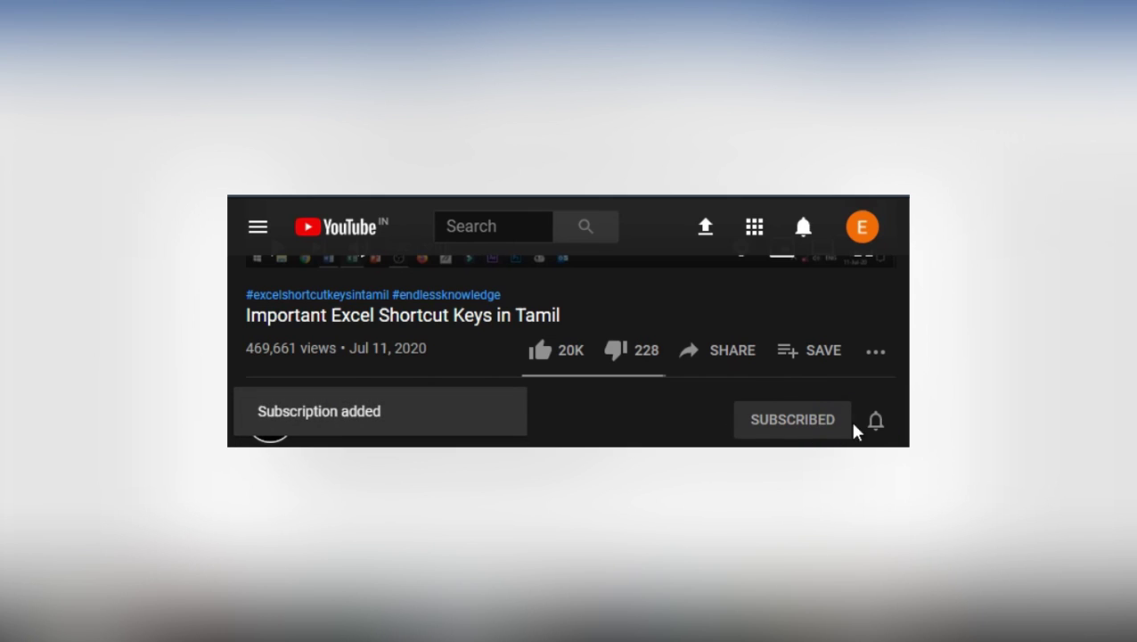
left_click(874, 425)
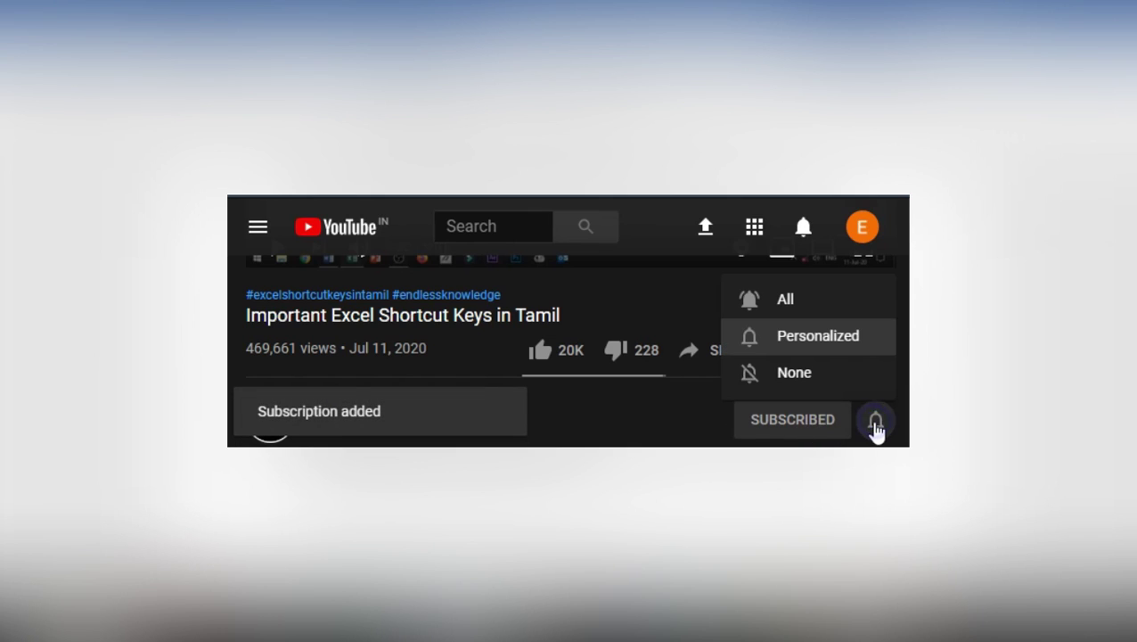
left_click(839, 306)
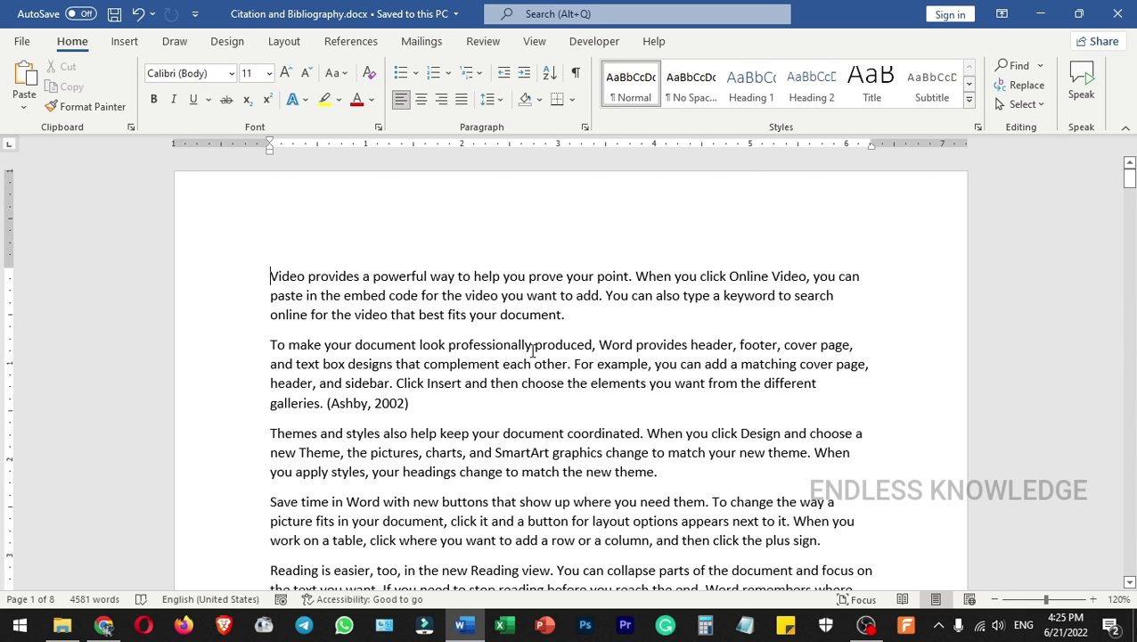
- Examine the second paragraph with its in-text citation, and the end of the document
left_click_drag(270, 344, 322, 403)
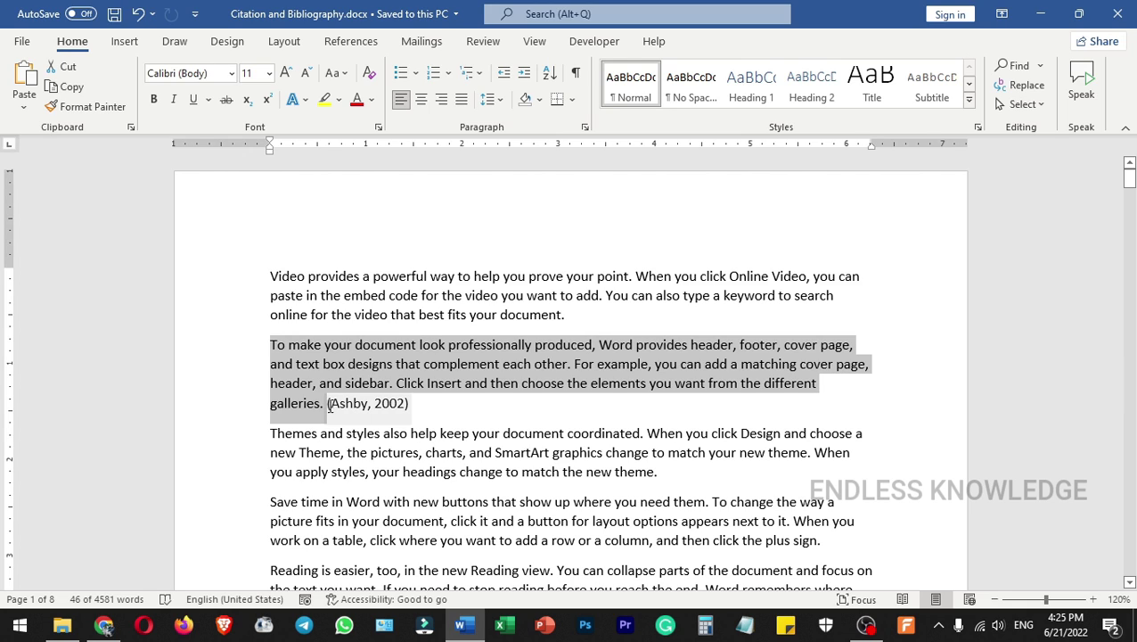
left_click(393, 403)
double_click(393, 402)
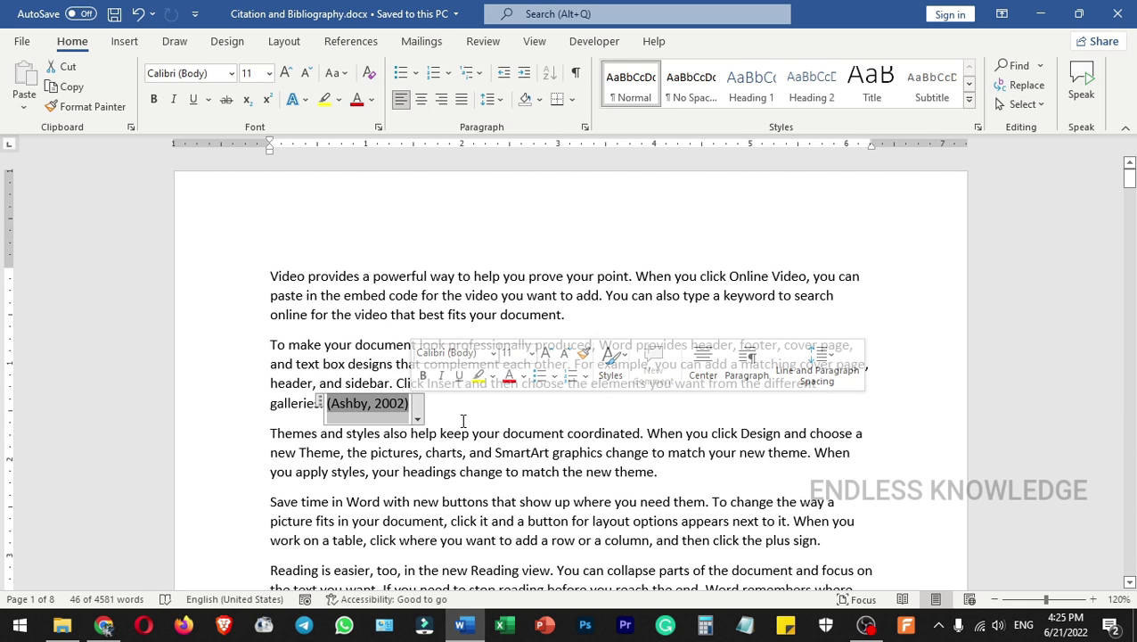
left_click(463, 417)
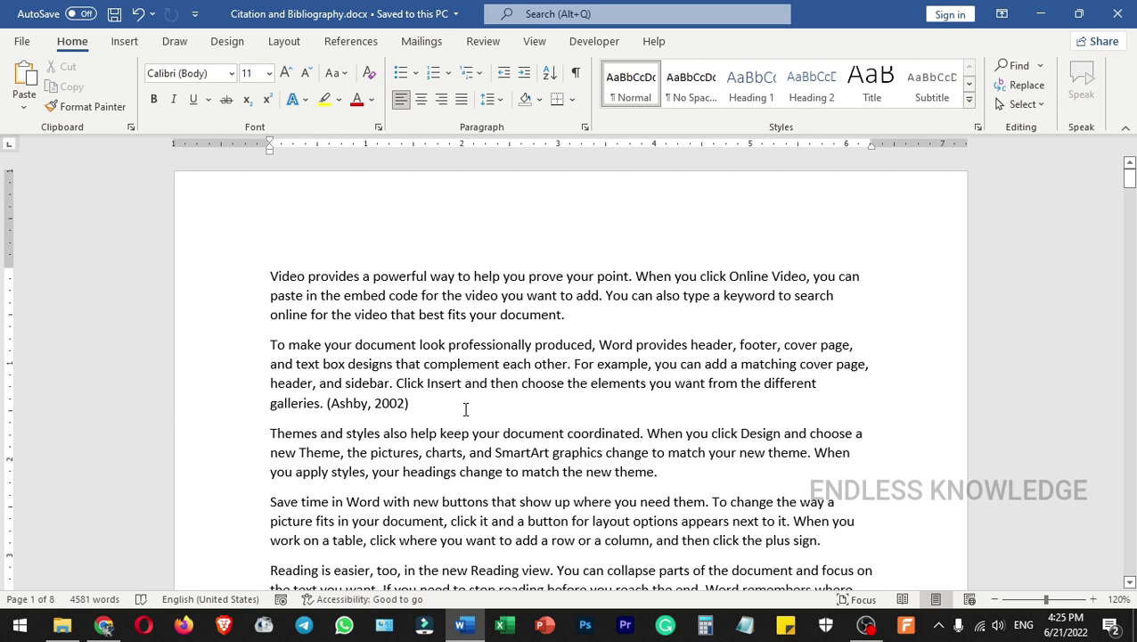
key("ctrl+End")
scroll(463, 408, "up", 2)
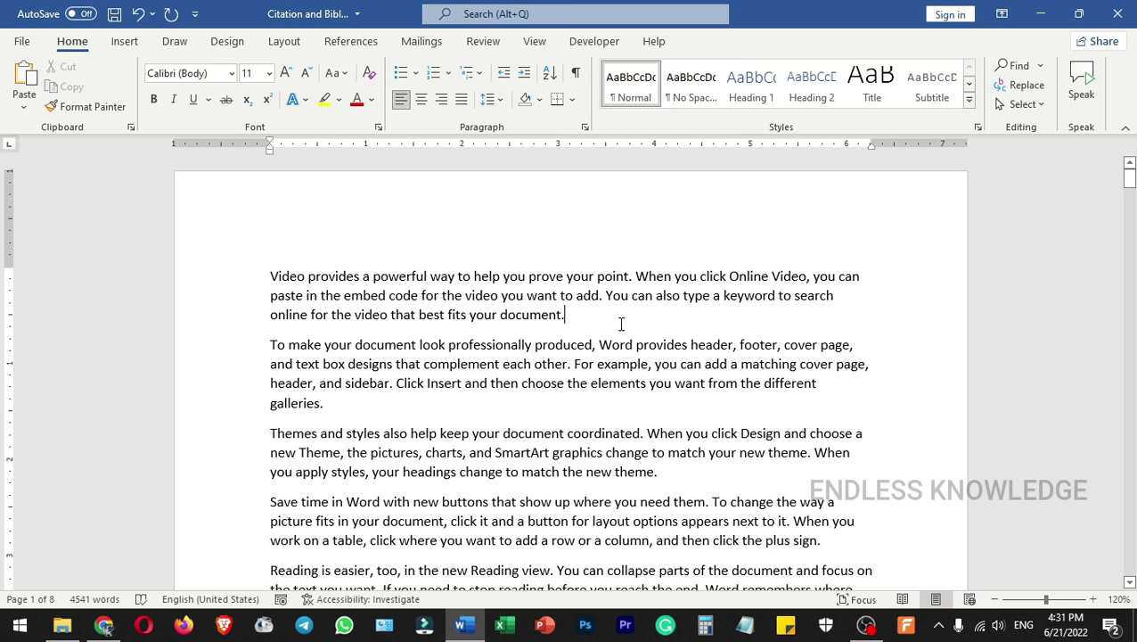
- Set the document's citation and bibliography style to APA Sixth Edition
left_click(380, 48)
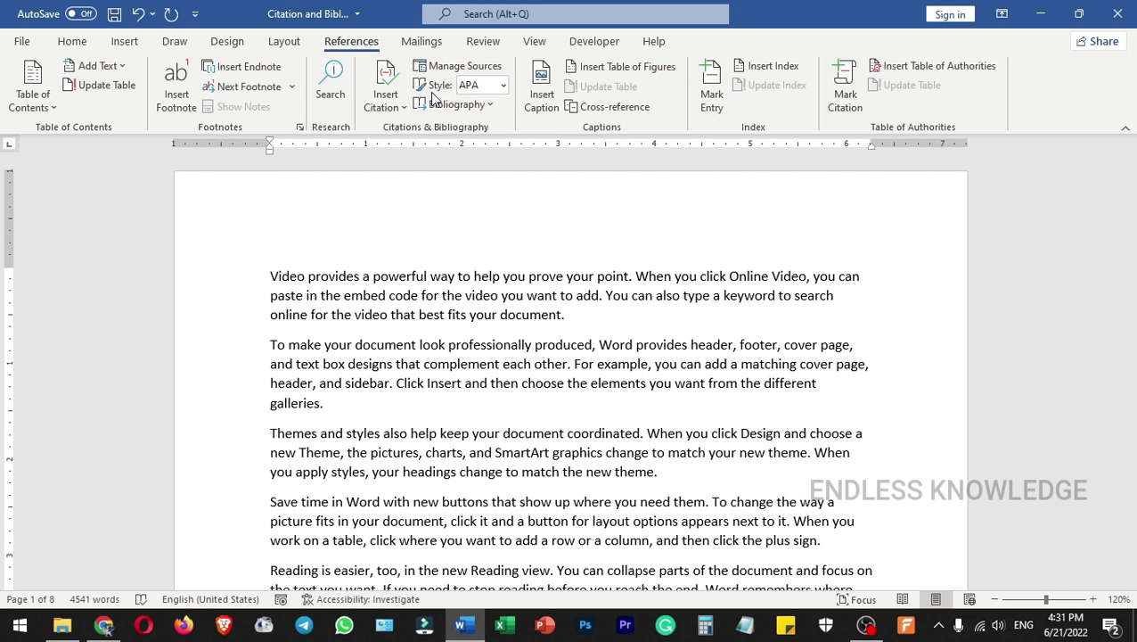
left_click(503, 86)
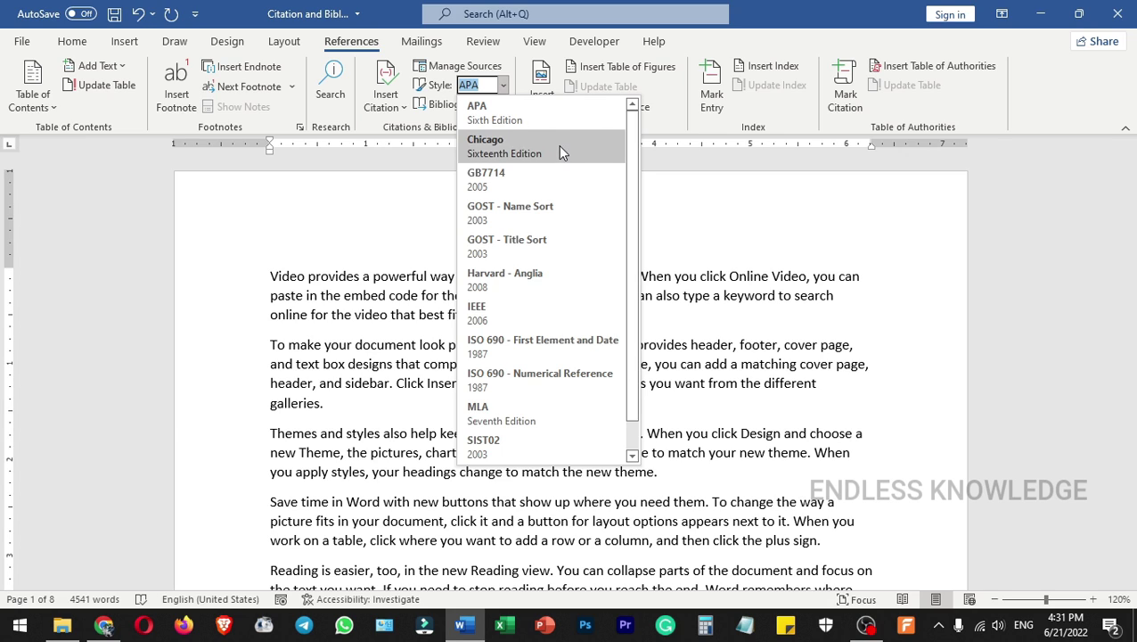
scroll(556, 165, "down", 1)
scroll(545, 247, "up", 1)
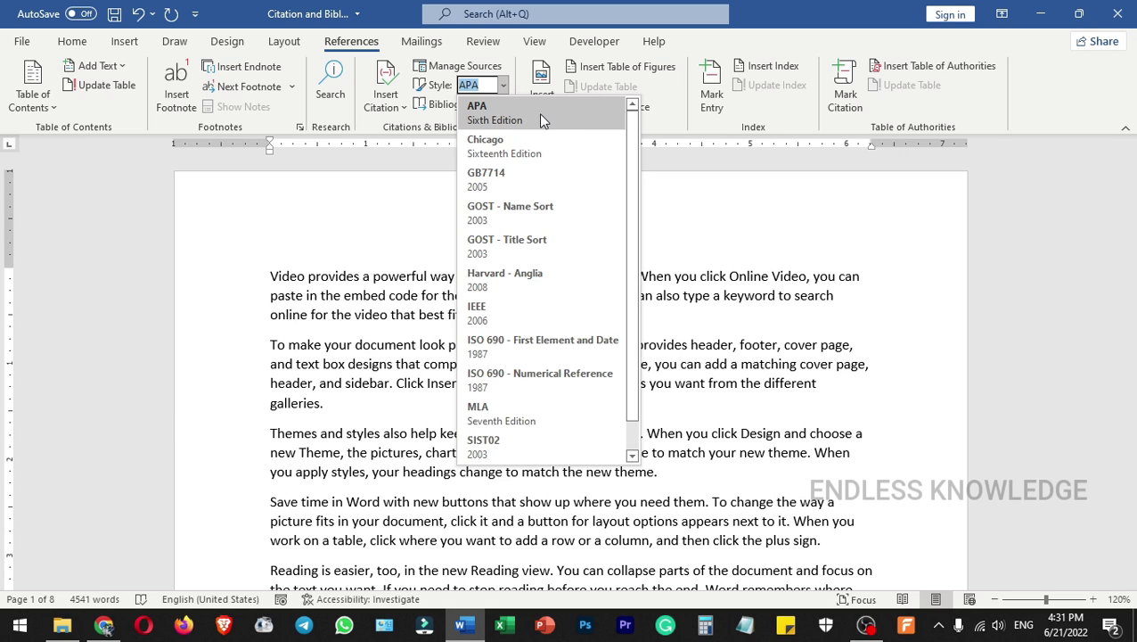
scroll(538, 203, "down", 1)
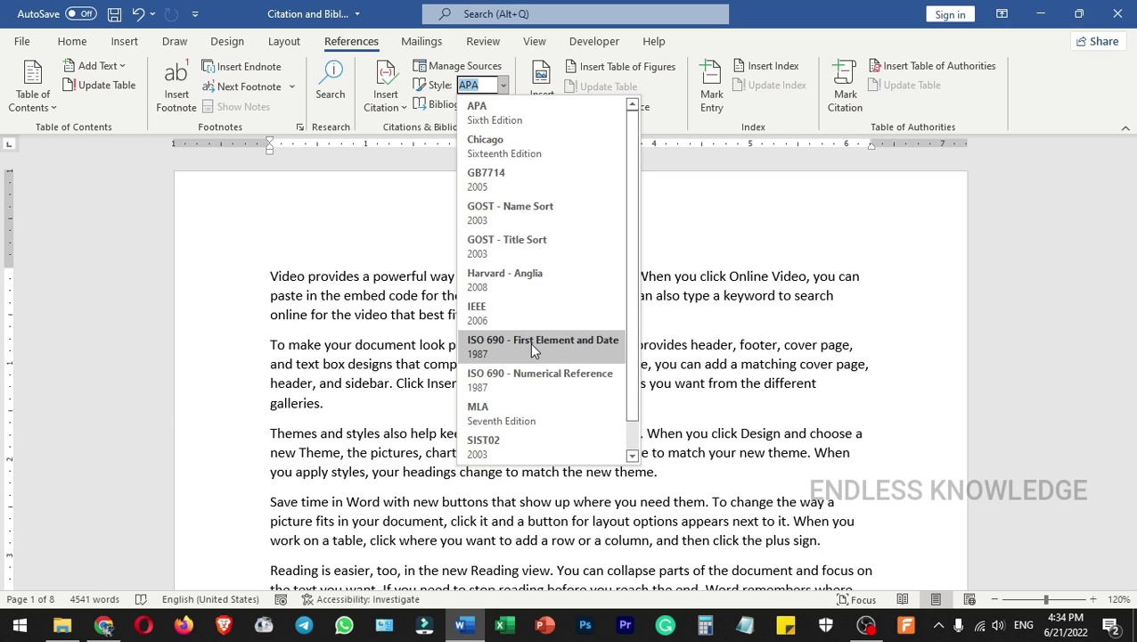
left_click(525, 124)
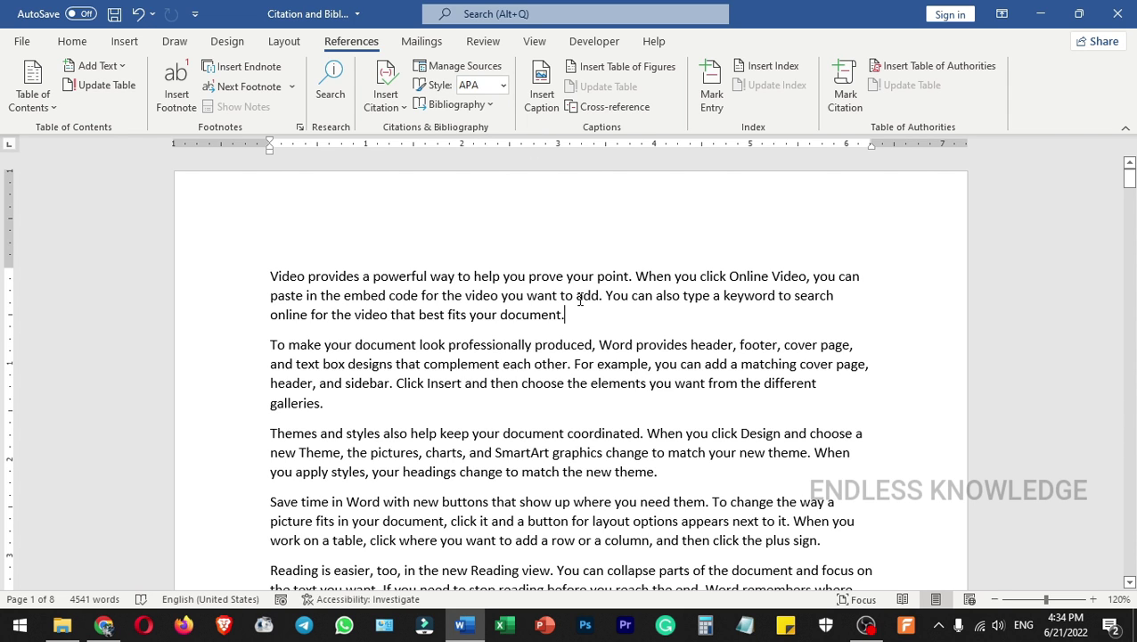
- Start a new citation source at the end of the second paragraph, after the word "galleries"
scroll(620, 403, "down", 1)
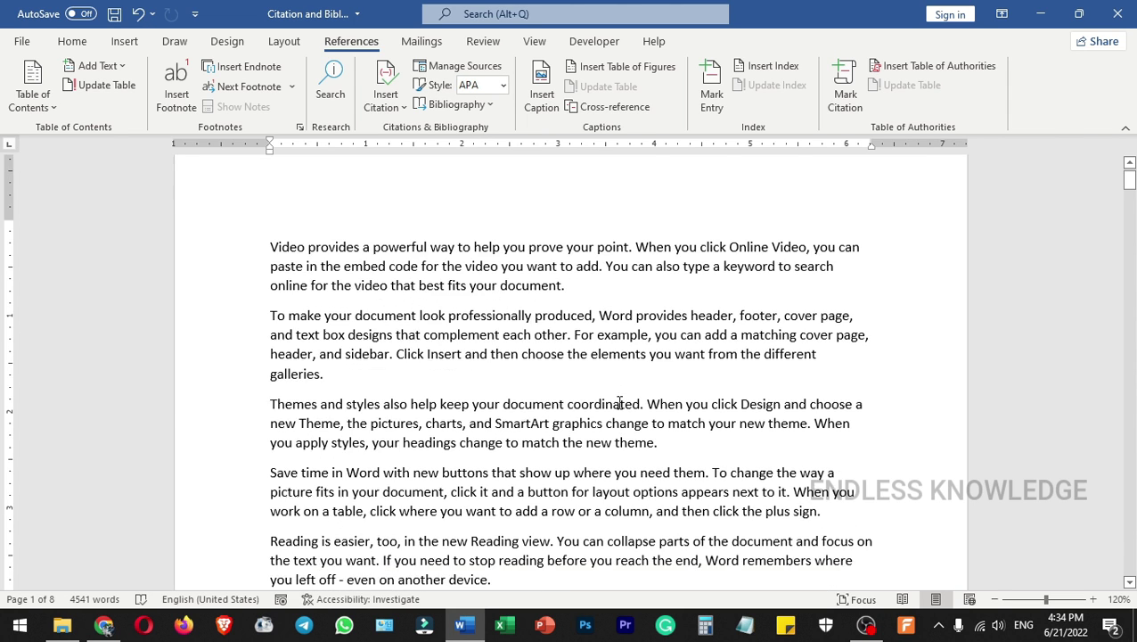
scroll(620, 403, "down", 5)
scroll(591, 392, "up", 5)
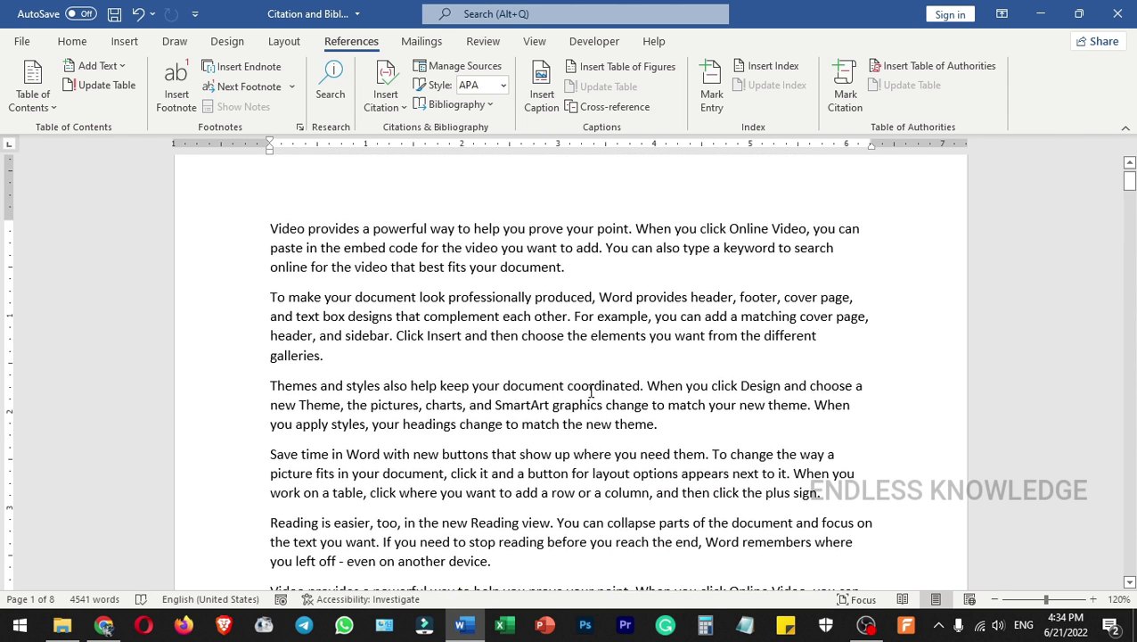
left_click_drag(271, 297, 324, 358)
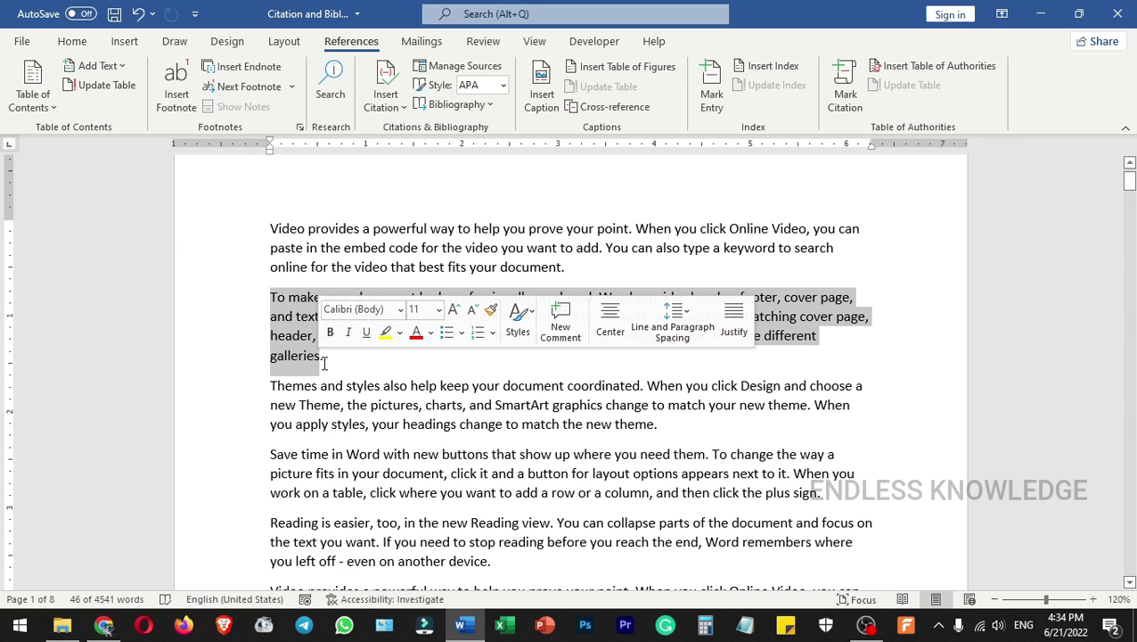
left_click(323, 357)
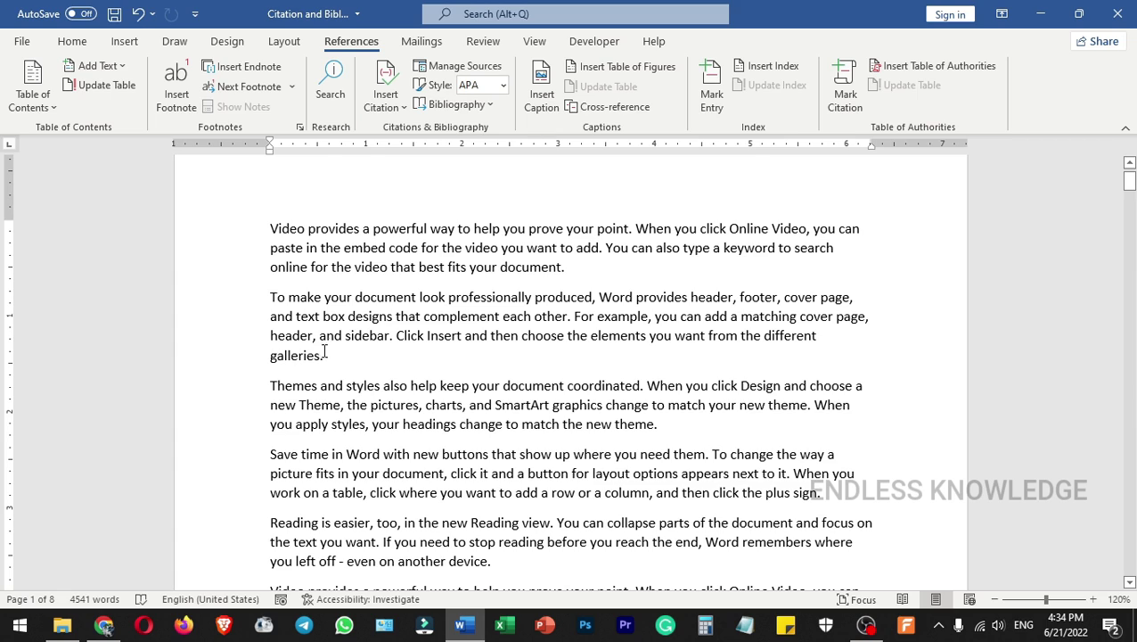
left_click(398, 112)
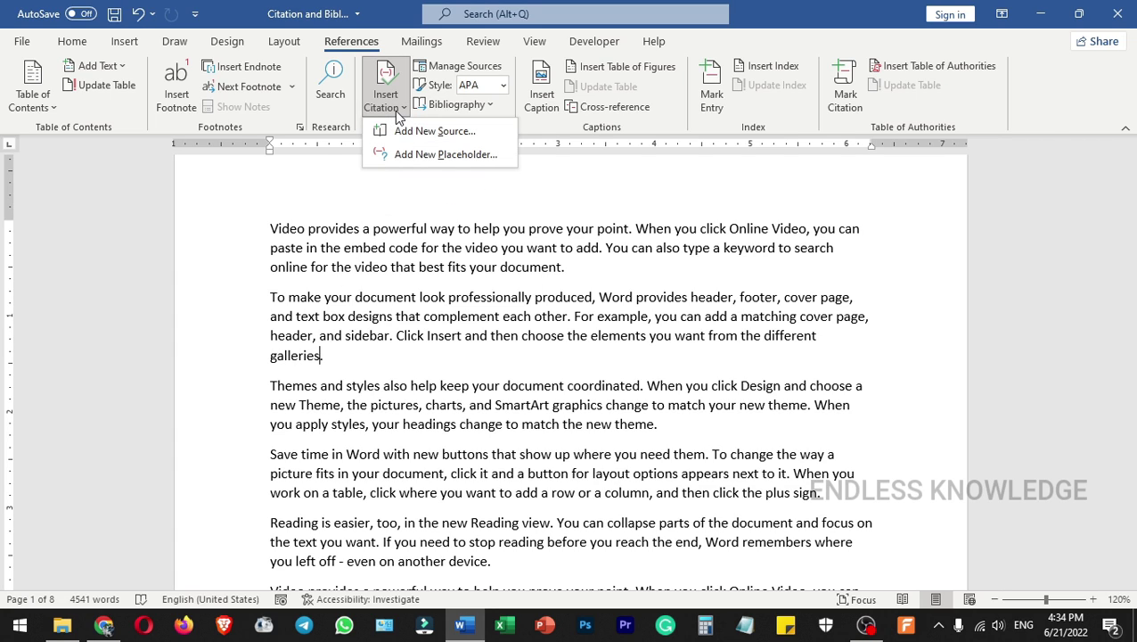
left_click(463, 135)
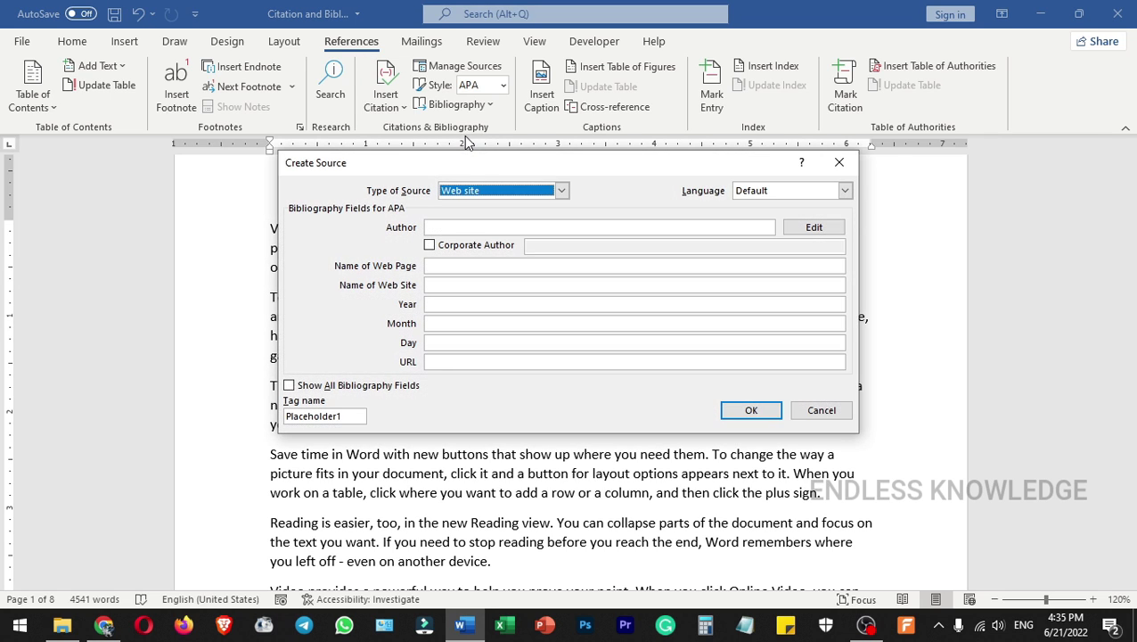
- Set the new source's type to Book
left_click(562, 192)
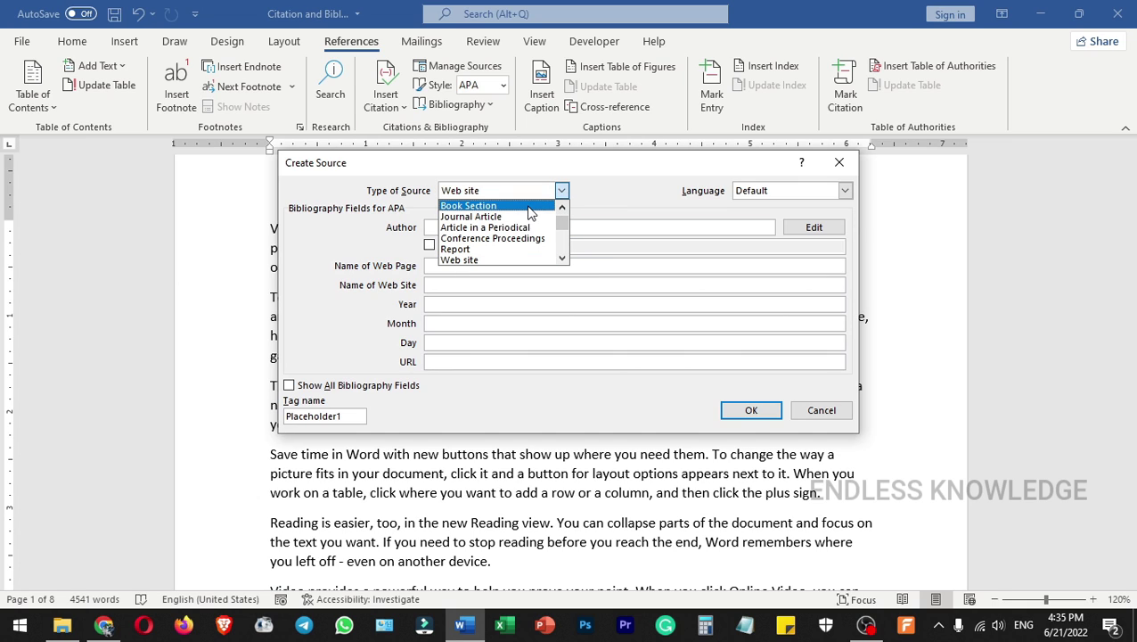
scroll(526, 214, "up", 1)
scroll(509, 232, "down", 2)
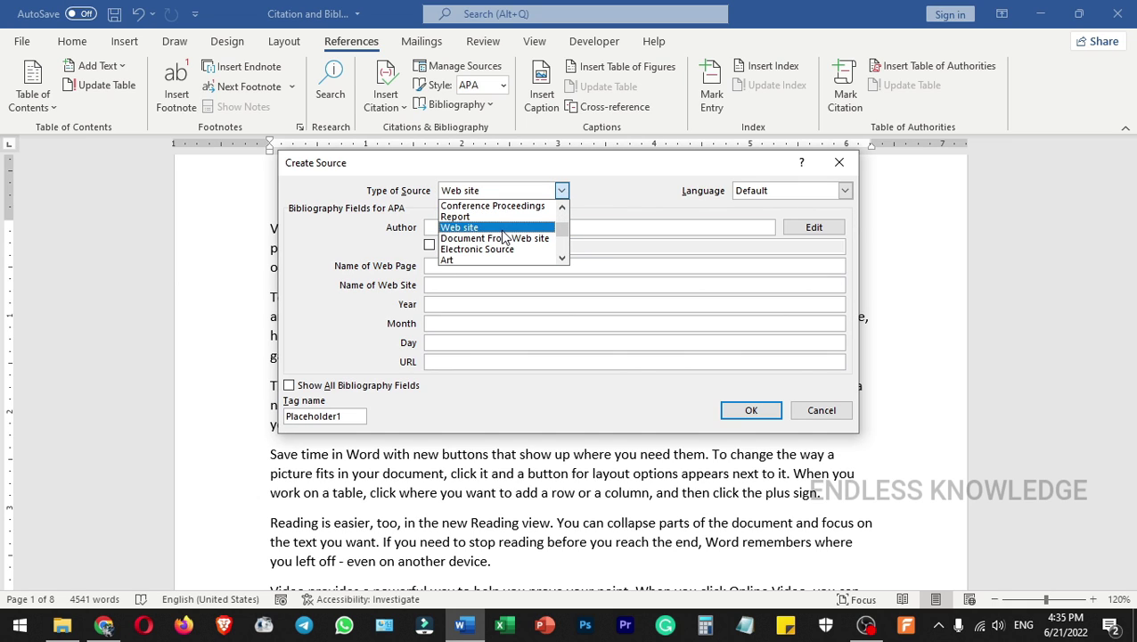
scroll(495, 261, "up", 2)
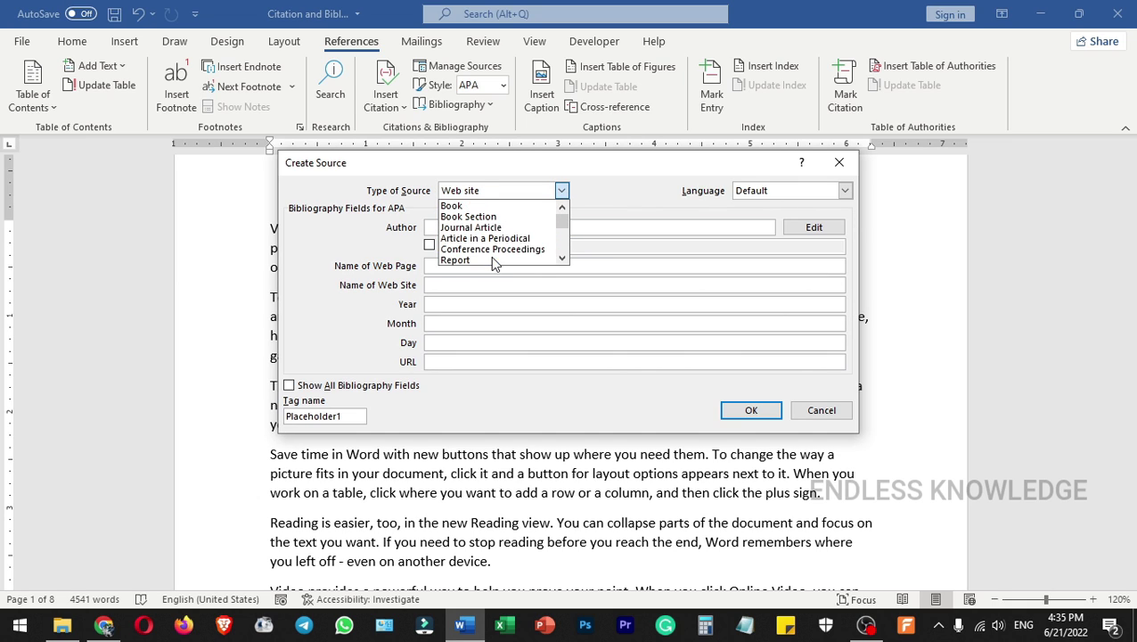
left_click(509, 208)
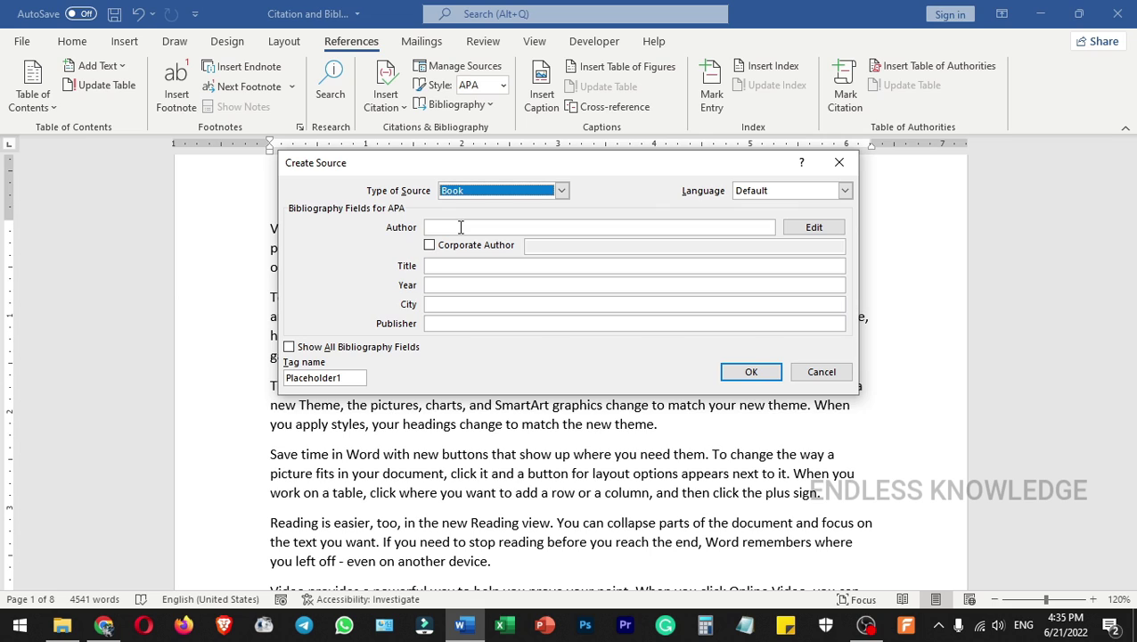
- Add the book author's first, middle and last names to the source through the name editor
left_click(813, 227)
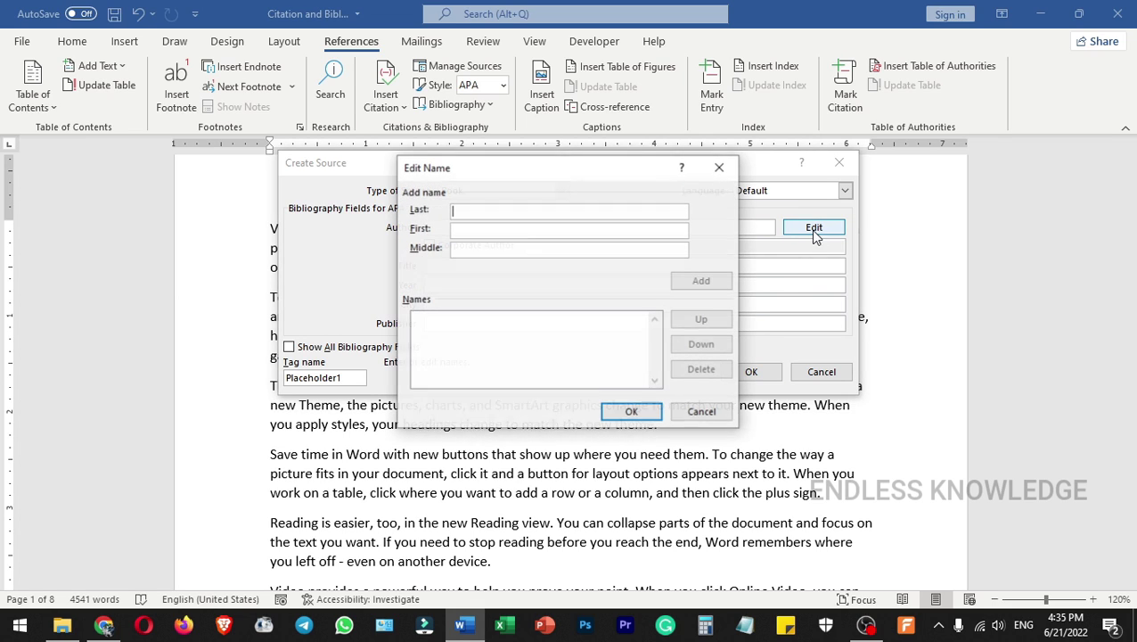
left_click(477, 228)
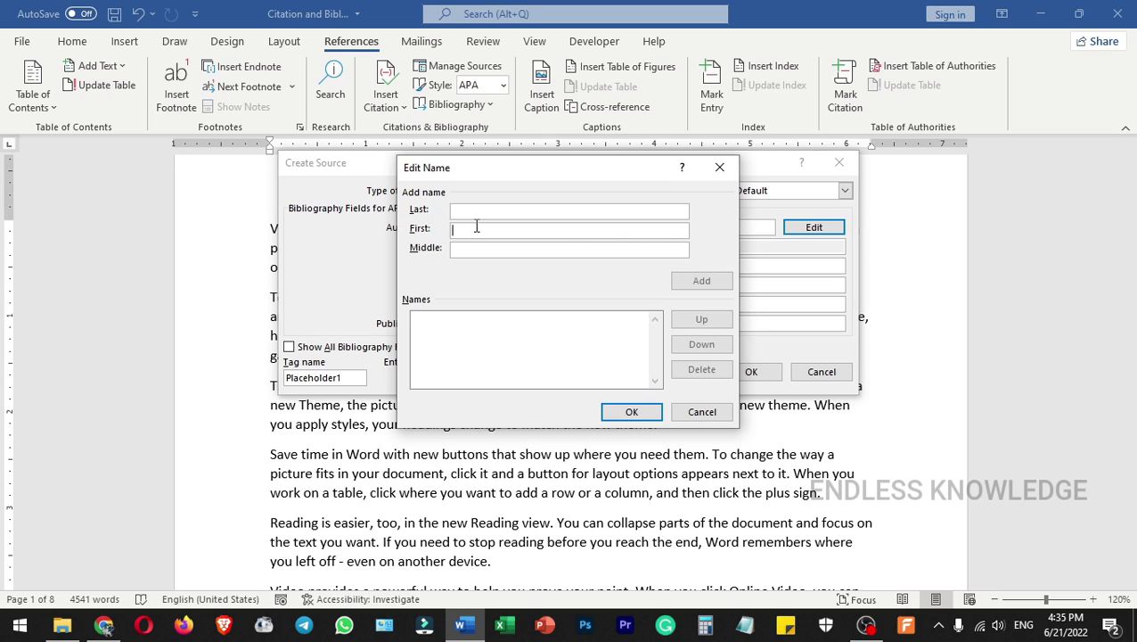
type("Joe")
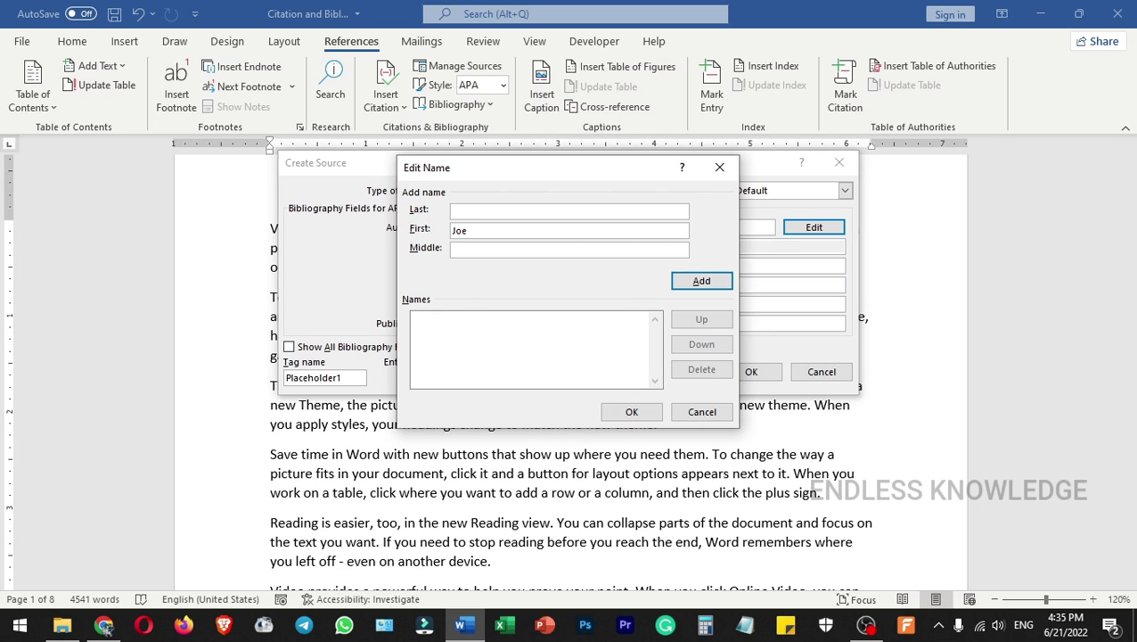
left_click(477, 247)
type("Ashby")
left_click(492, 209)
type("Porter")
left_click(702, 282)
left_click(480, 322)
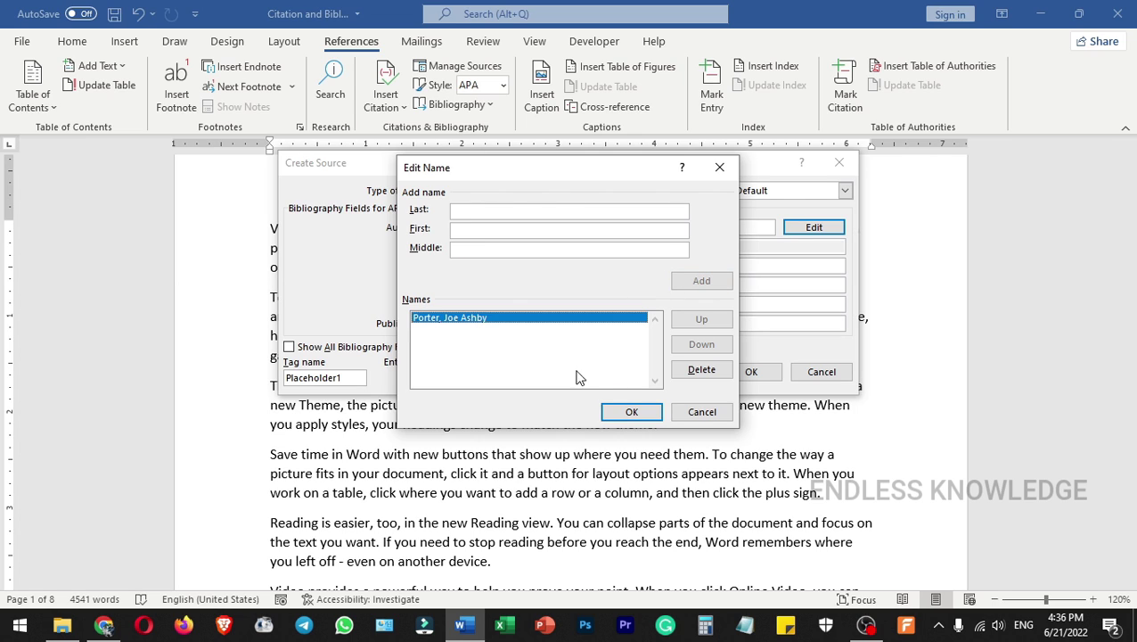
left_click(632, 413)
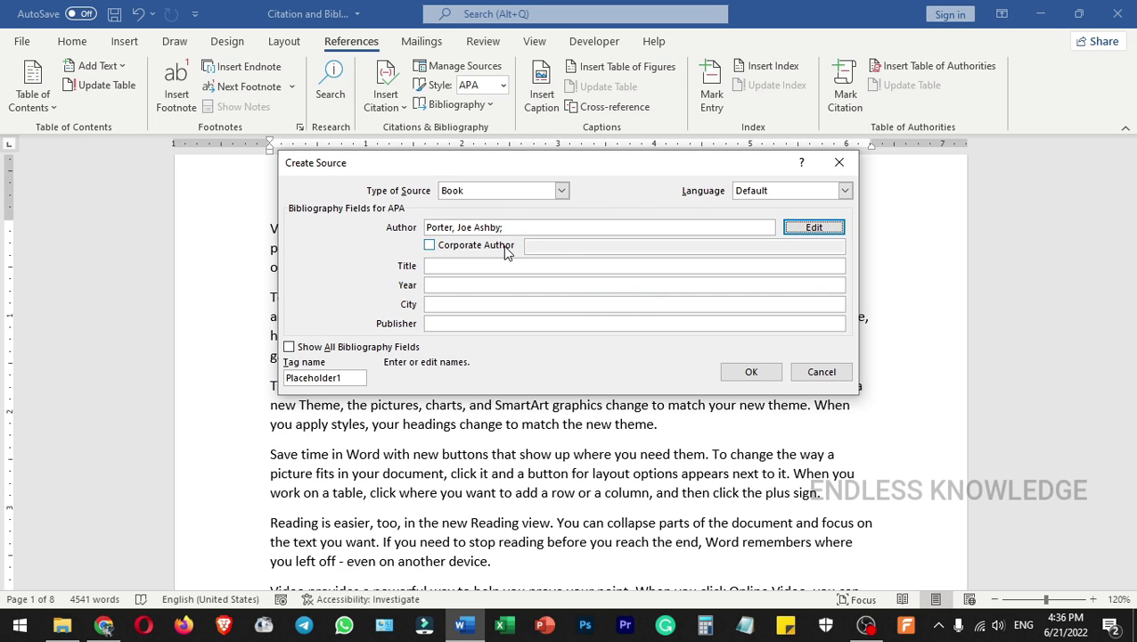
- Leave the corporate author option off and enter the book title "The Near Future" with the year 2006
left_click(506, 250)
left_click(435, 248)
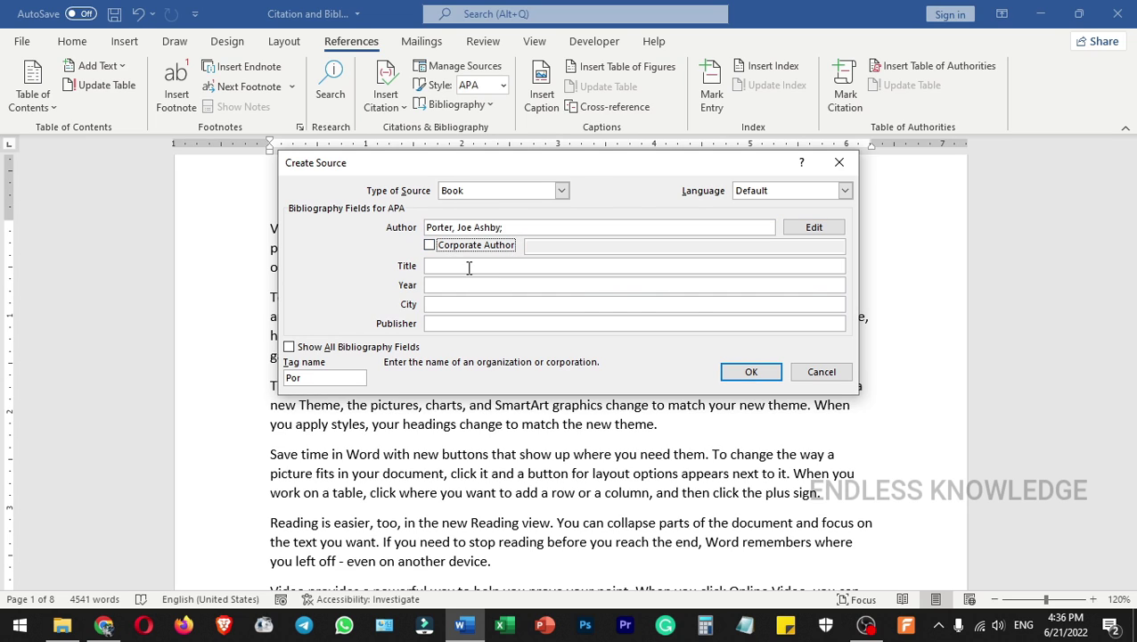
left_click(471, 267)
type("Th")
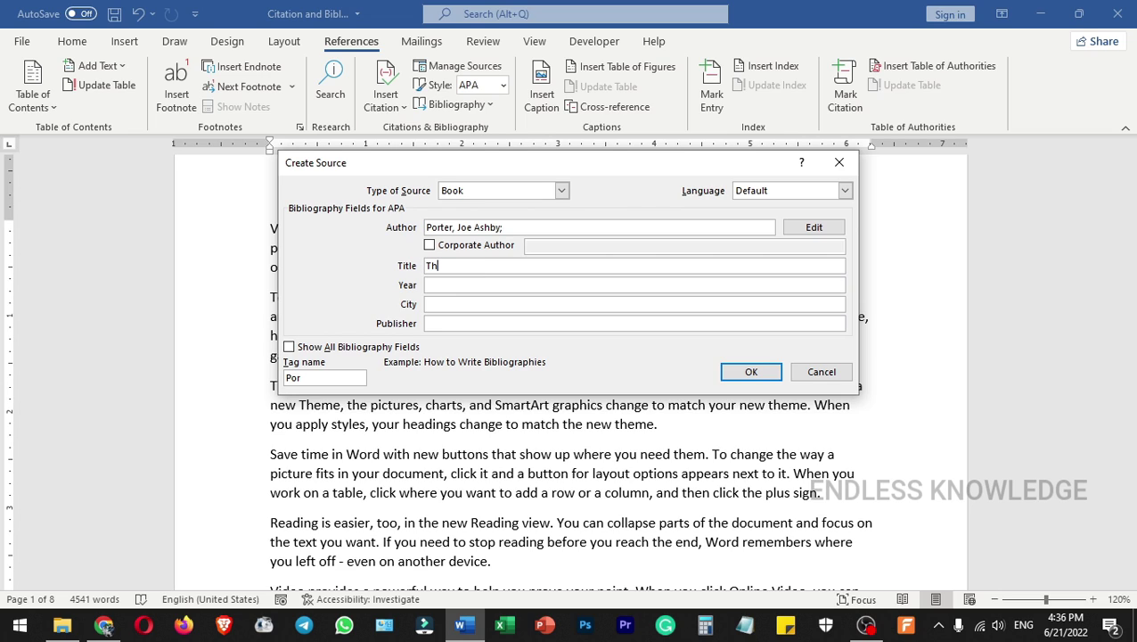
type("e Near Future")
left_click(479, 285)
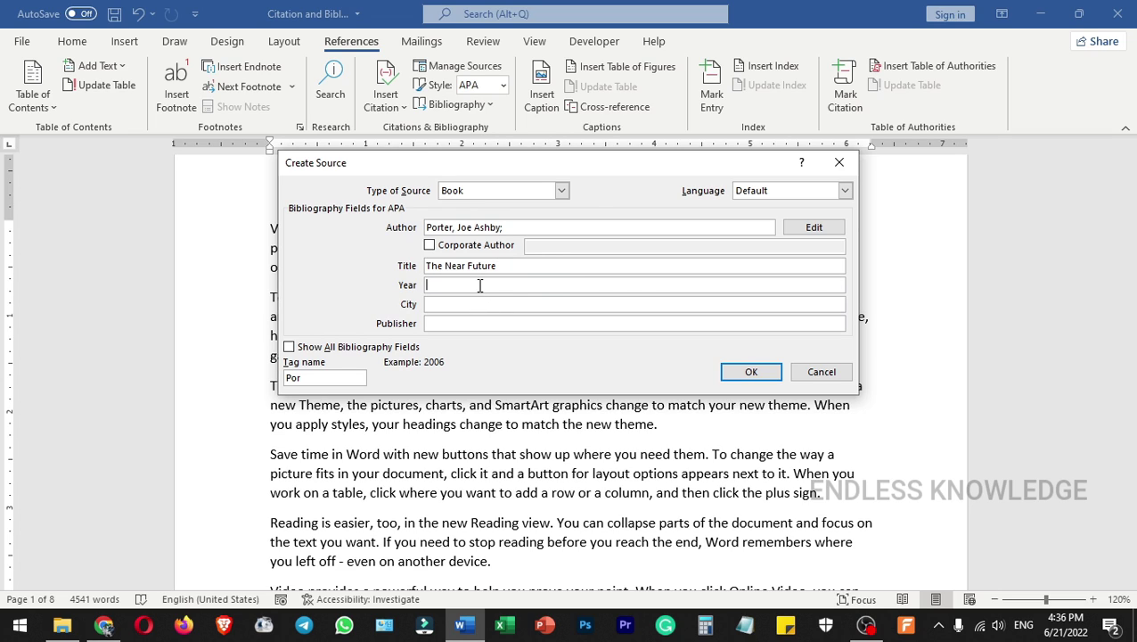
type("2006")
- Enter New York as the city and Turtle Point Press as the publisher
left_click(502, 303)
type("New York")
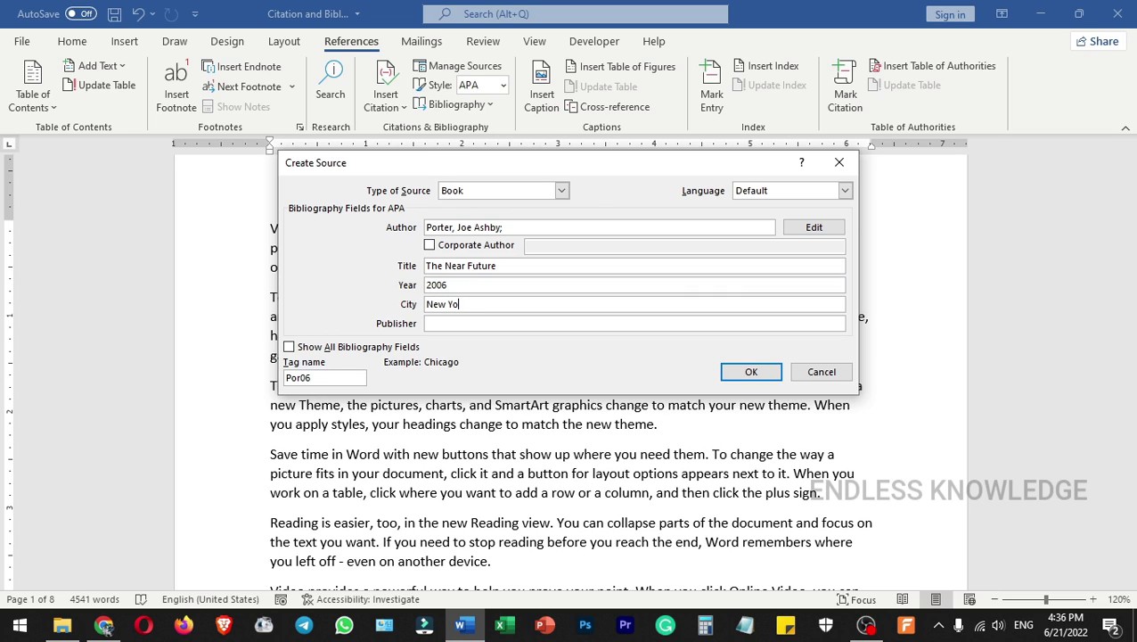
left_click(510, 325)
type("Tu")
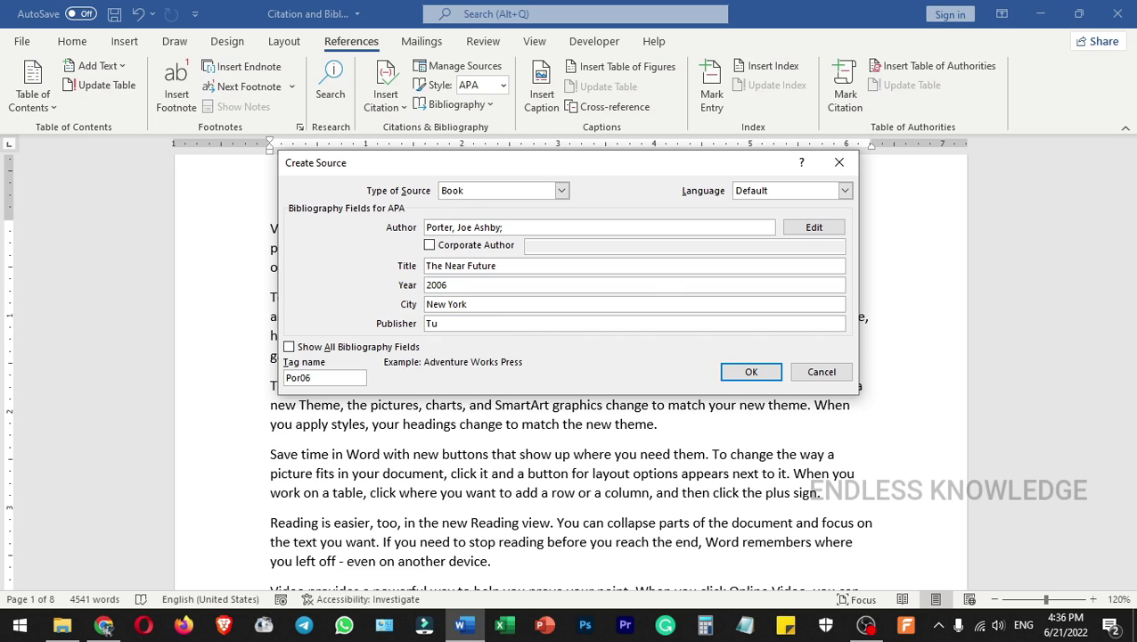
type("rtle Point Press")
- Show all bibliography fields for the book source and review the additional fields down to DOI
left_click(311, 348)
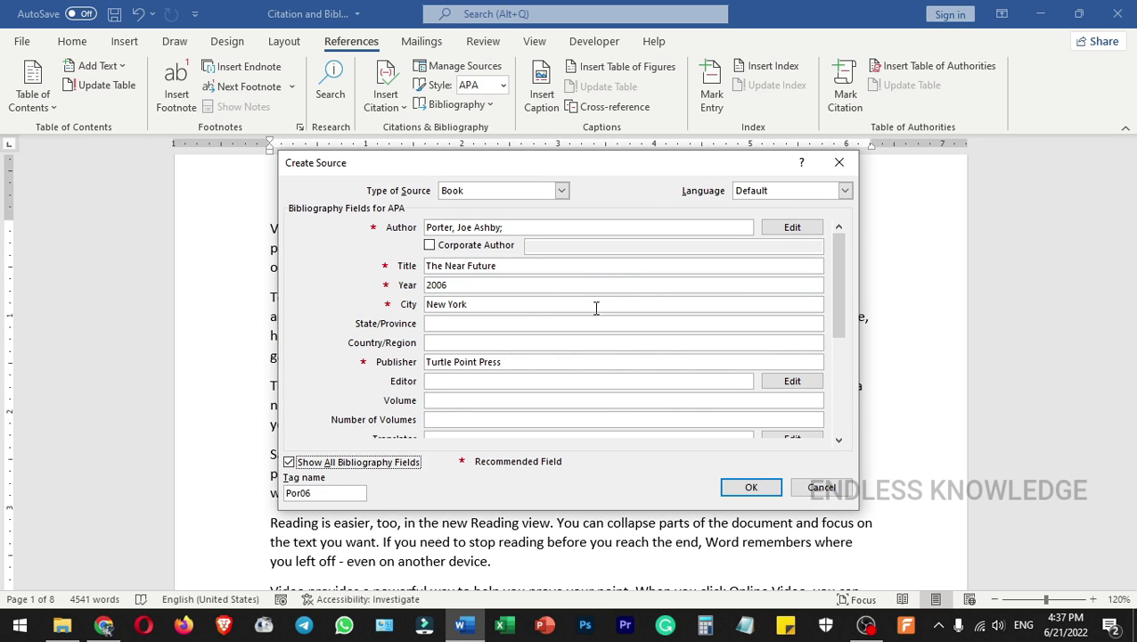
left_click_drag(848, 267, 829, 361)
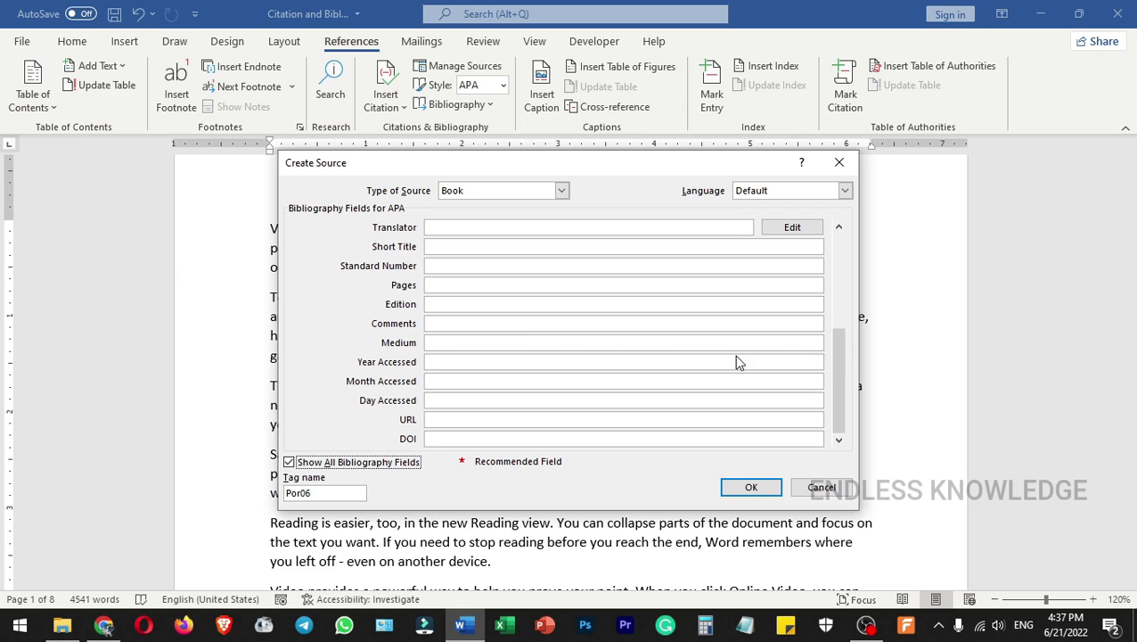
- Hide the additional bibliography fields and save the book source so its citation is inserted at the end of the second paragraph
left_click(497, 265)
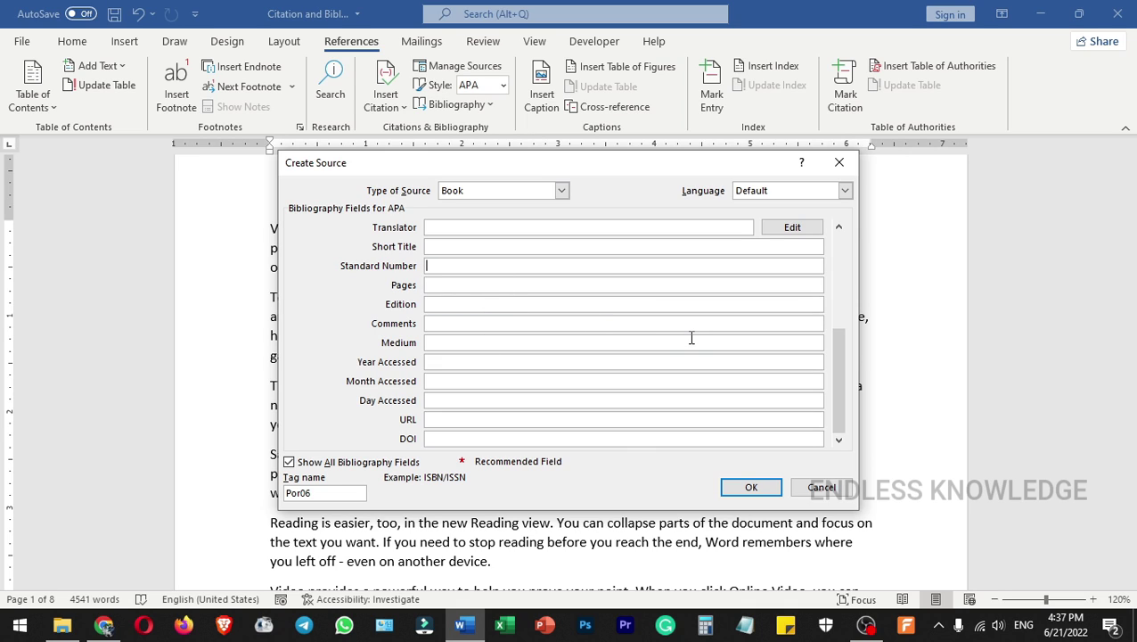
left_click_drag(836, 358, 835, 256)
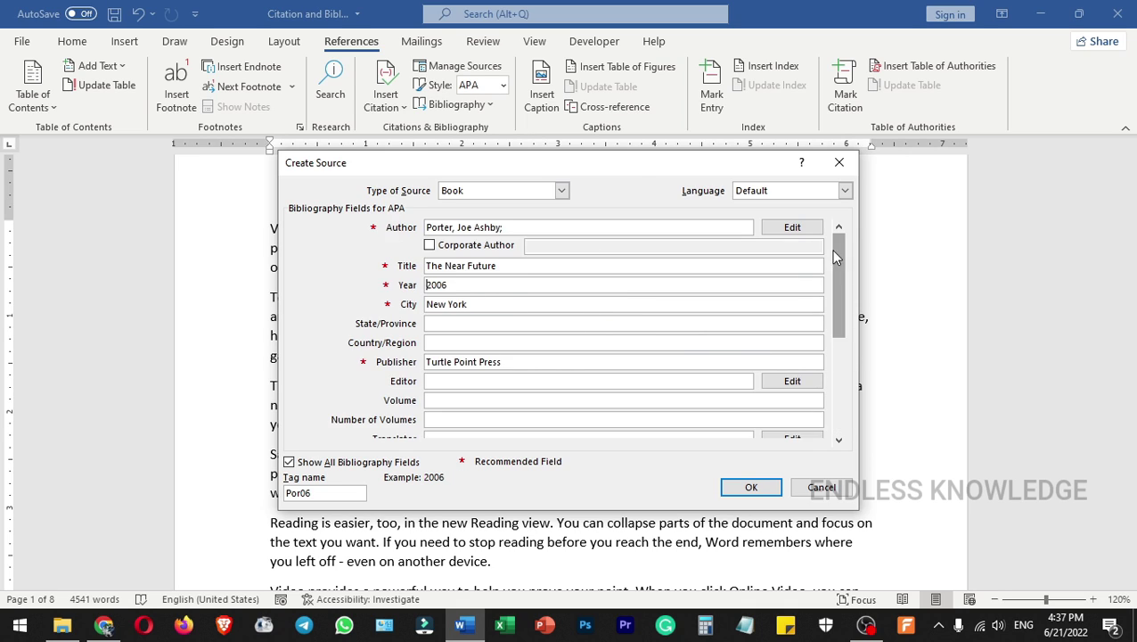
left_click(303, 464)
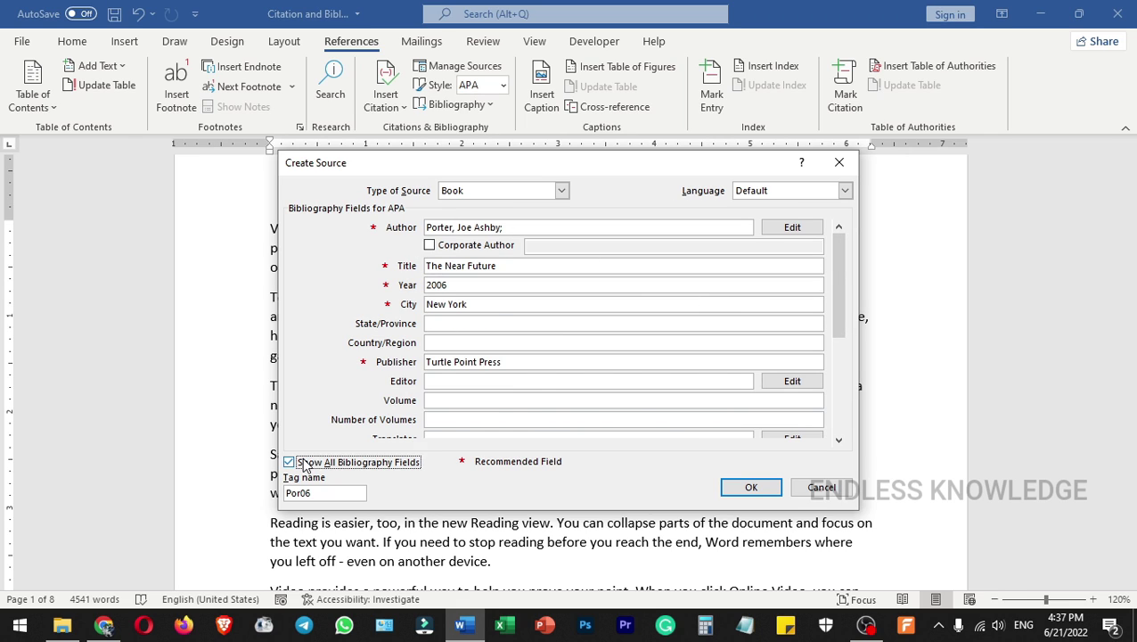
left_click(303, 463)
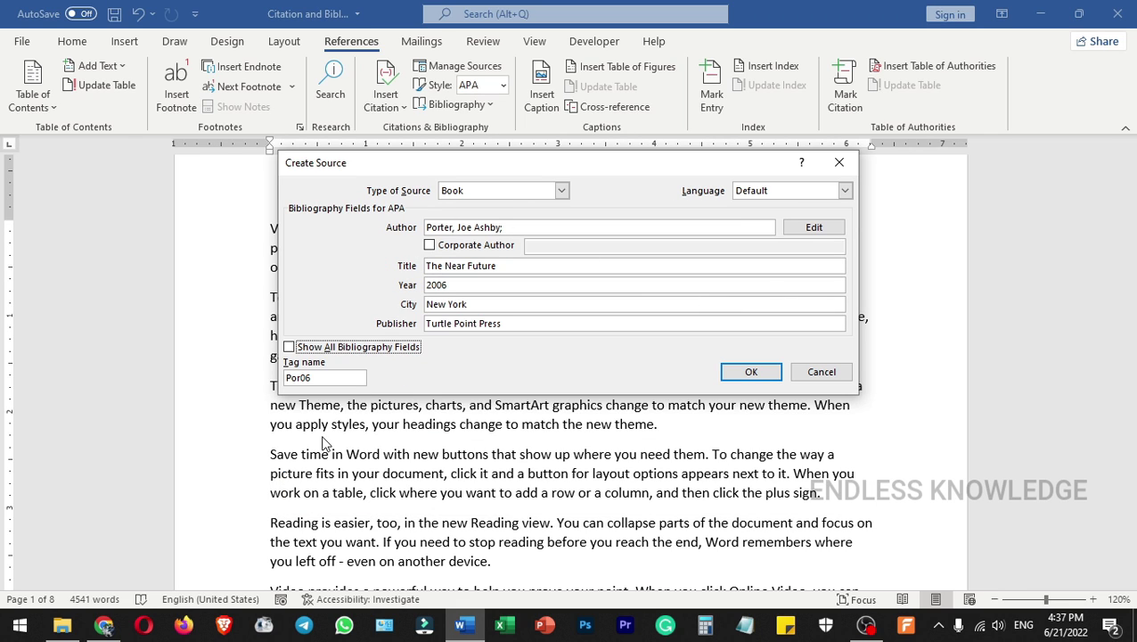
left_click(751, 373)
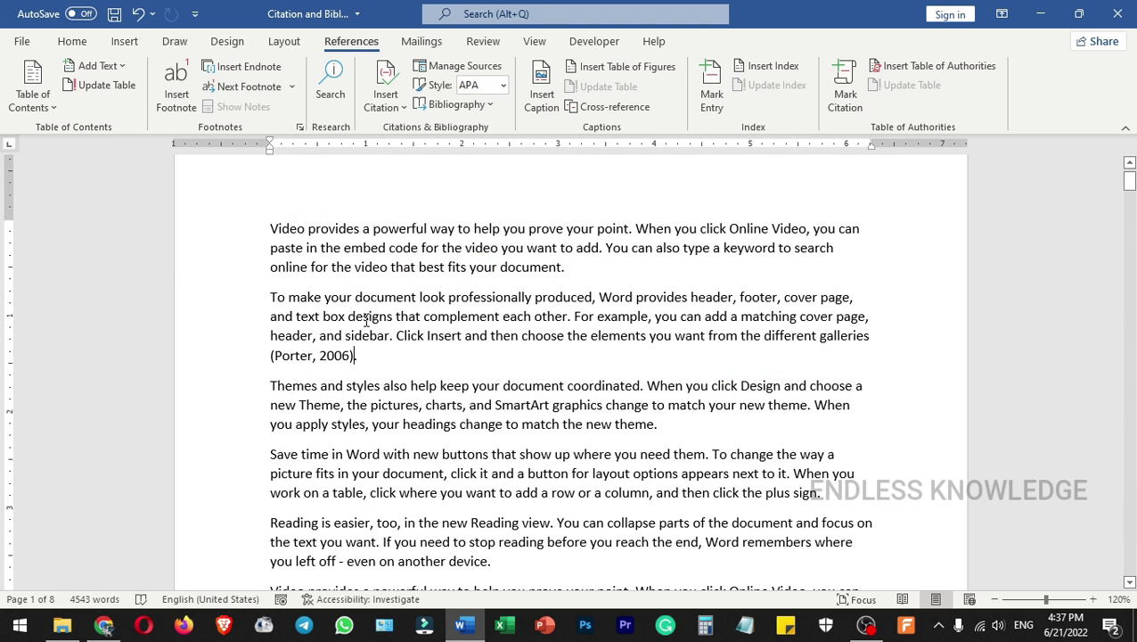
left_click(292, 366)
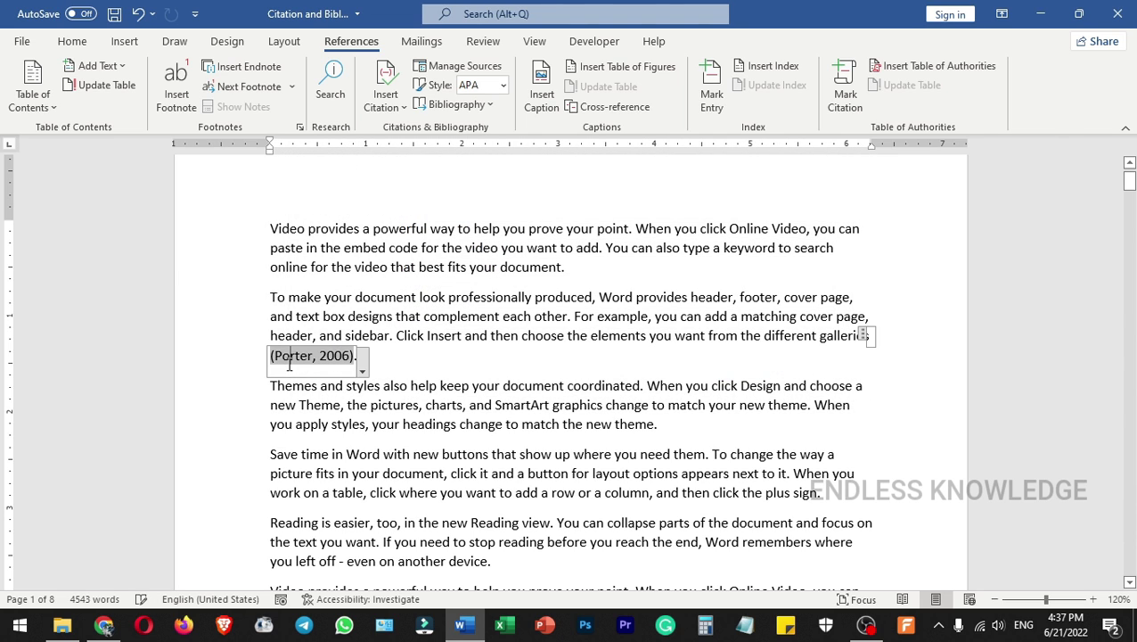
left_click(384, 360)
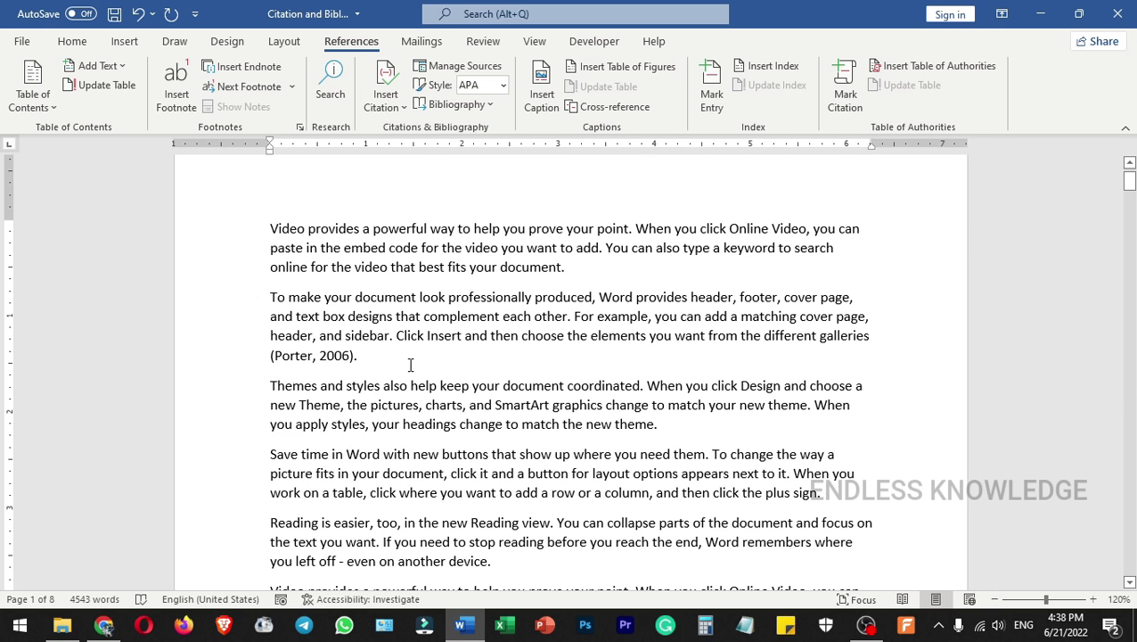
- Edit The Near Future in the source manager, set its pages to 20-21, and update both source lists
left_click(460, 67)
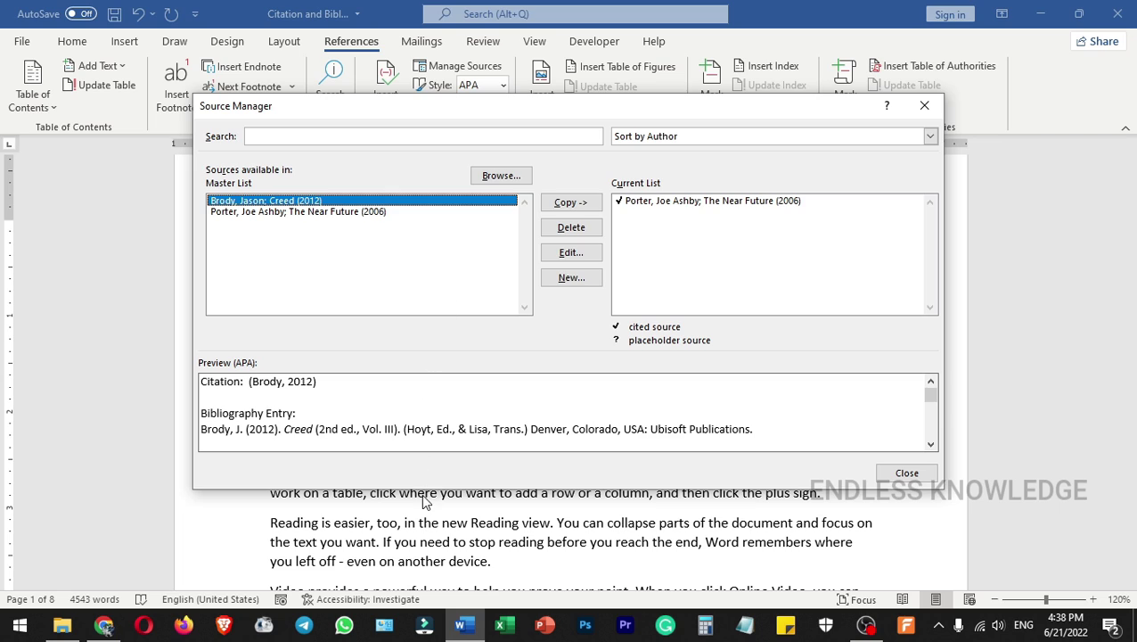
left_click(233, 214)
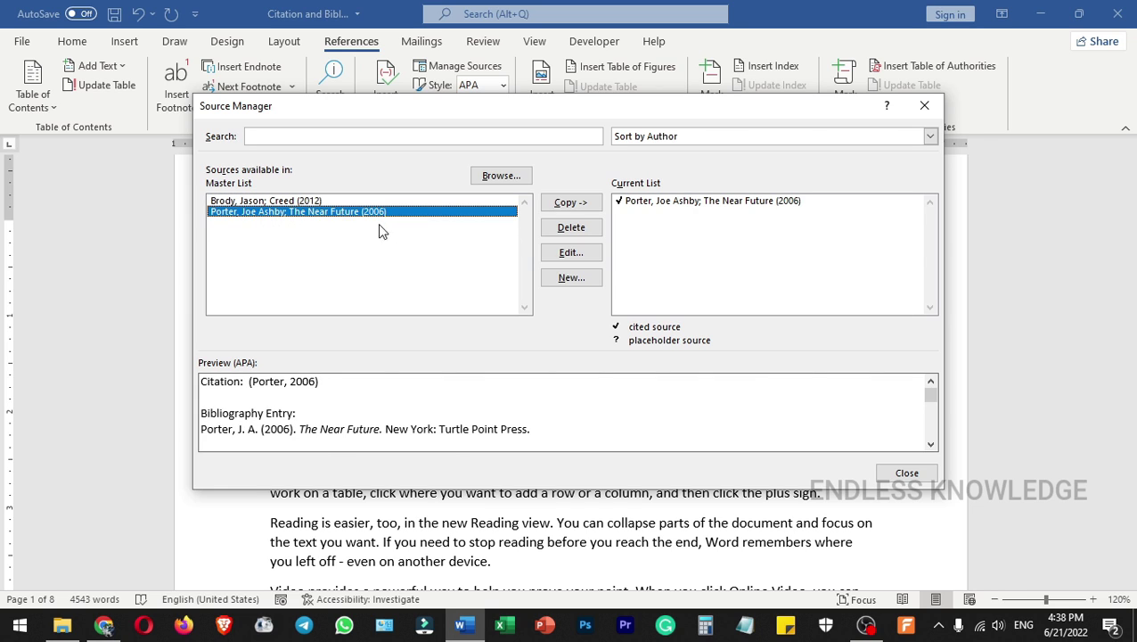
left_click(562, 254)
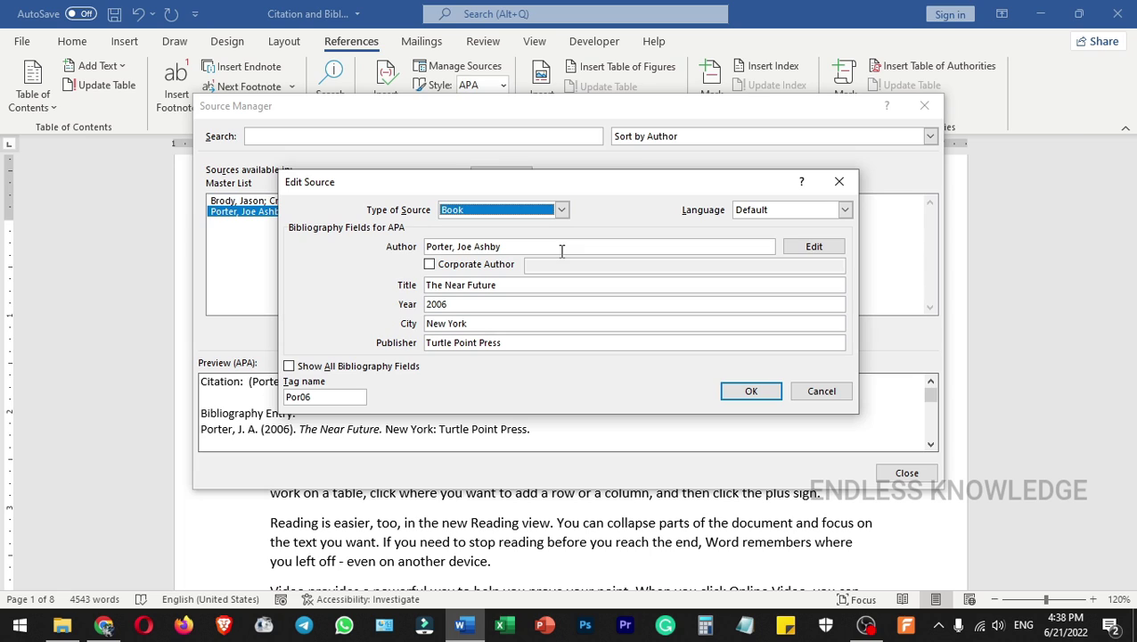
key("alt+a")
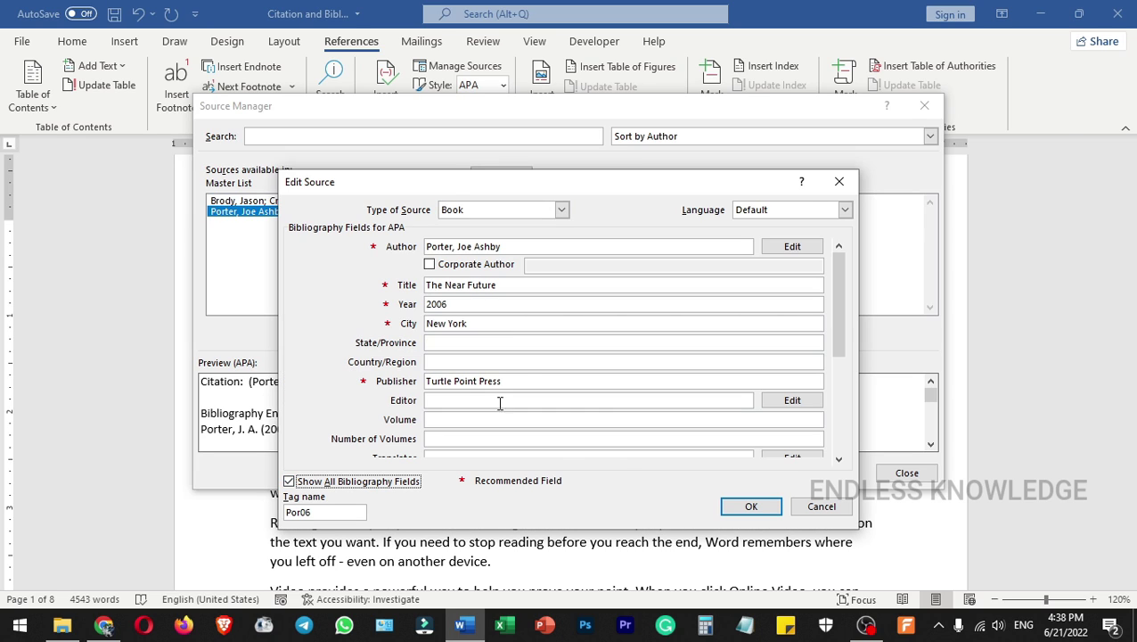
left_click_drag(838, 305, 834, 350)
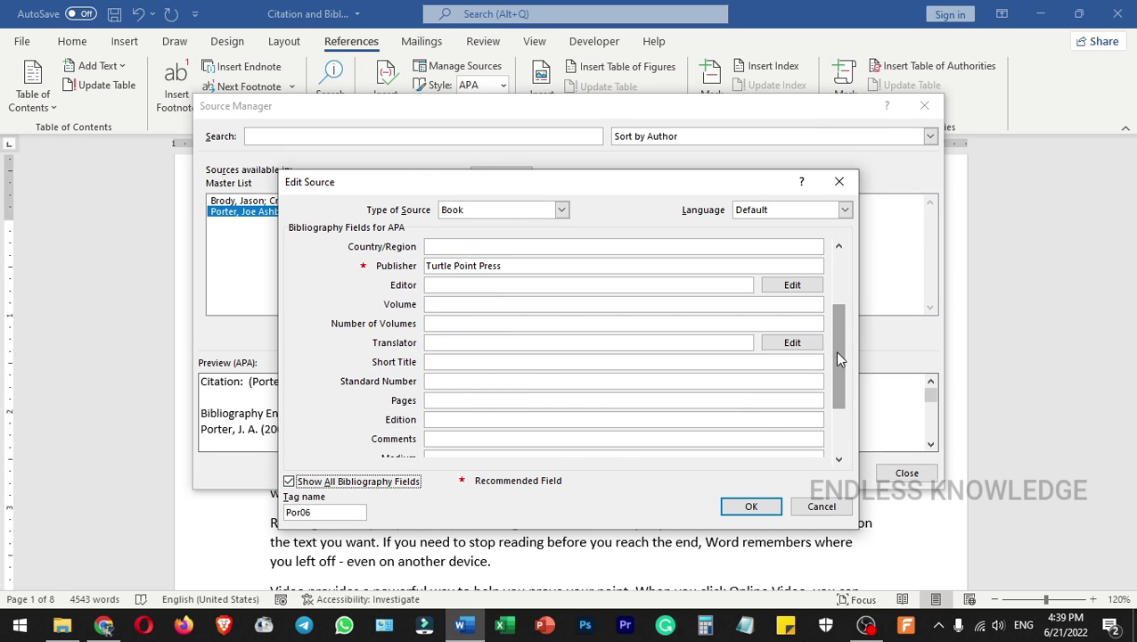
left_click(450, 401)
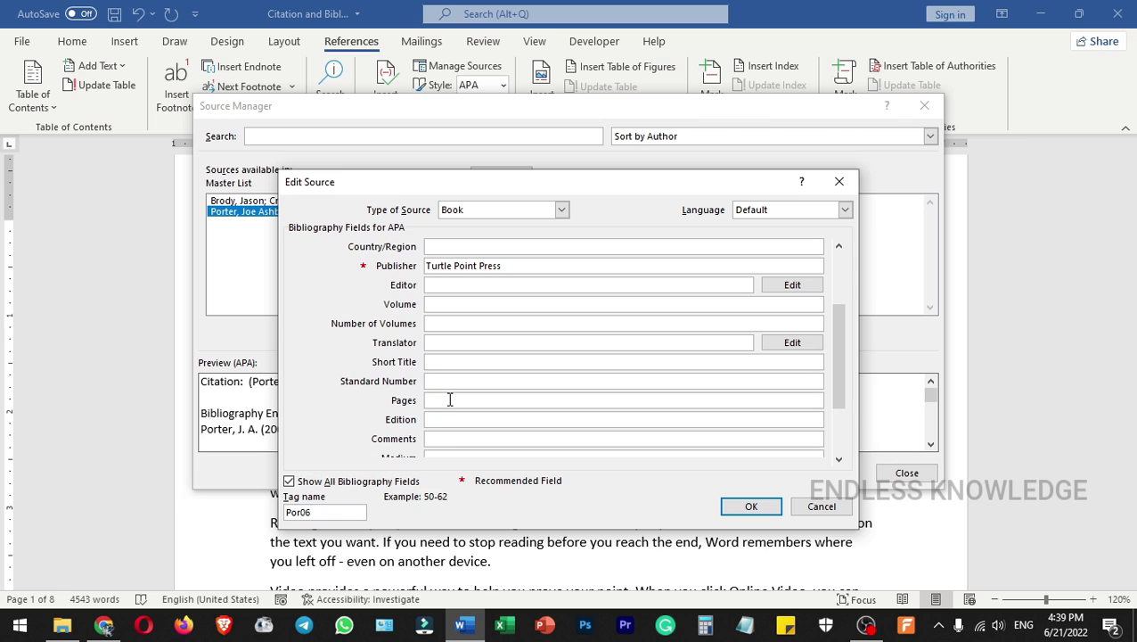
type("20-21")
left_click(751, 506)
left_click(504, 360)
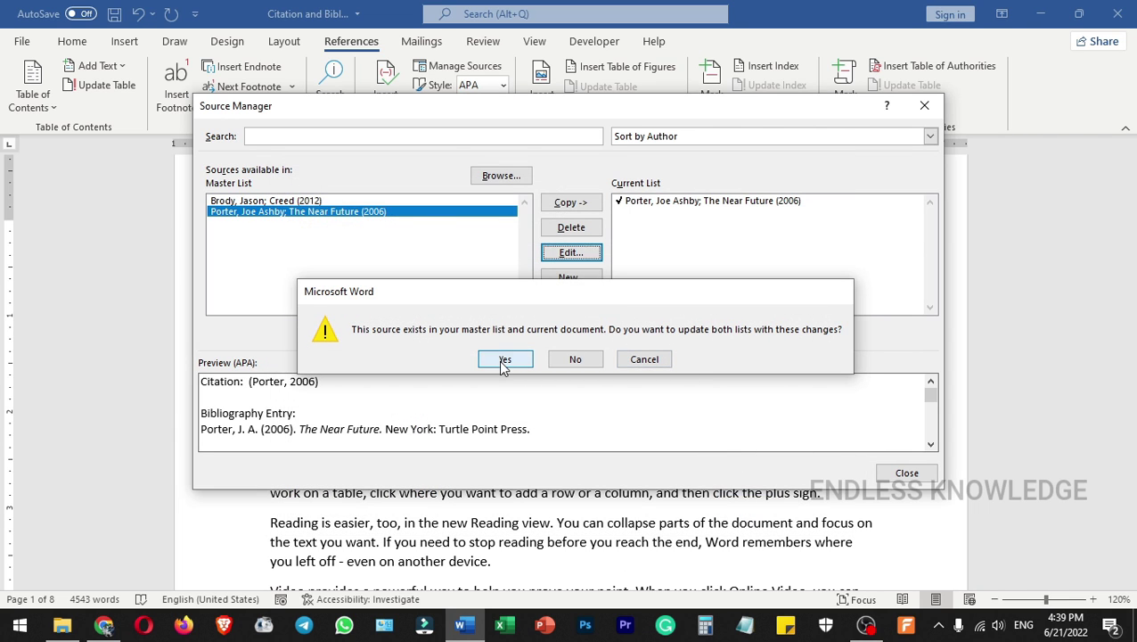
key("Escape")
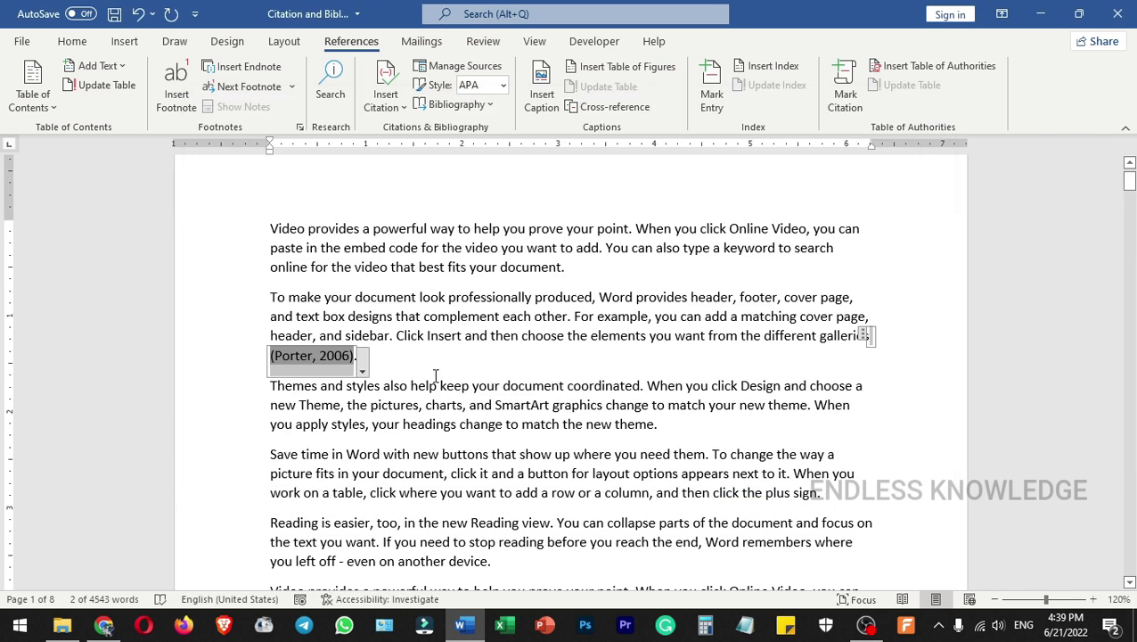
- Insert a citation of The Near Future on page 2, after the first paragraph ending "even on another device"
key("ctrl+z")
key("ctrl+z")
key("ctrl+z")
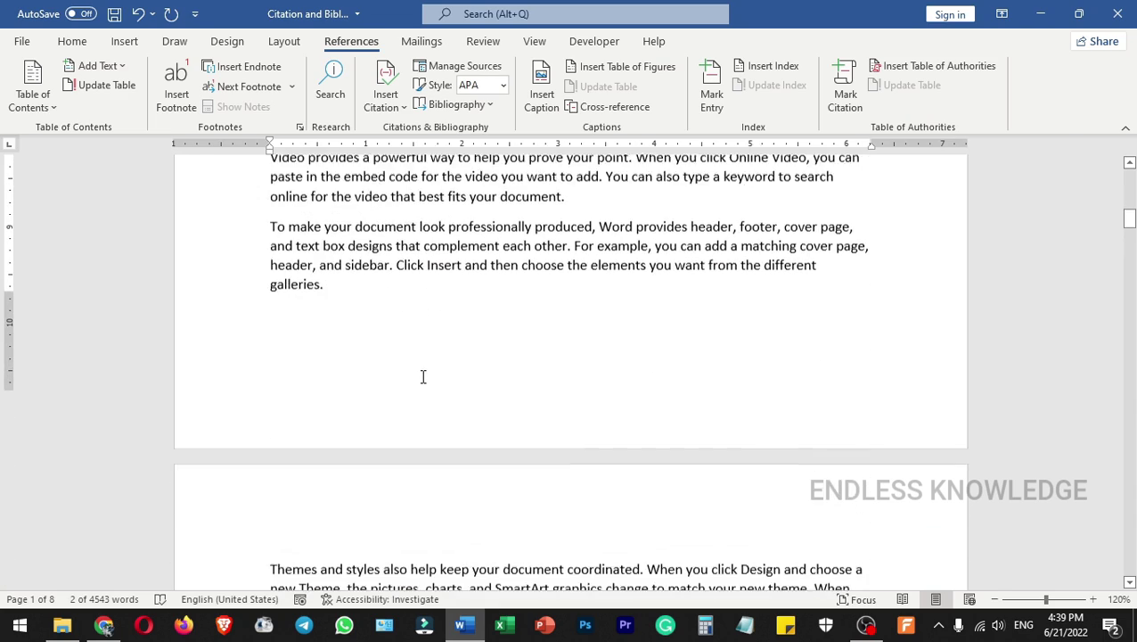
left_click(516, 435)
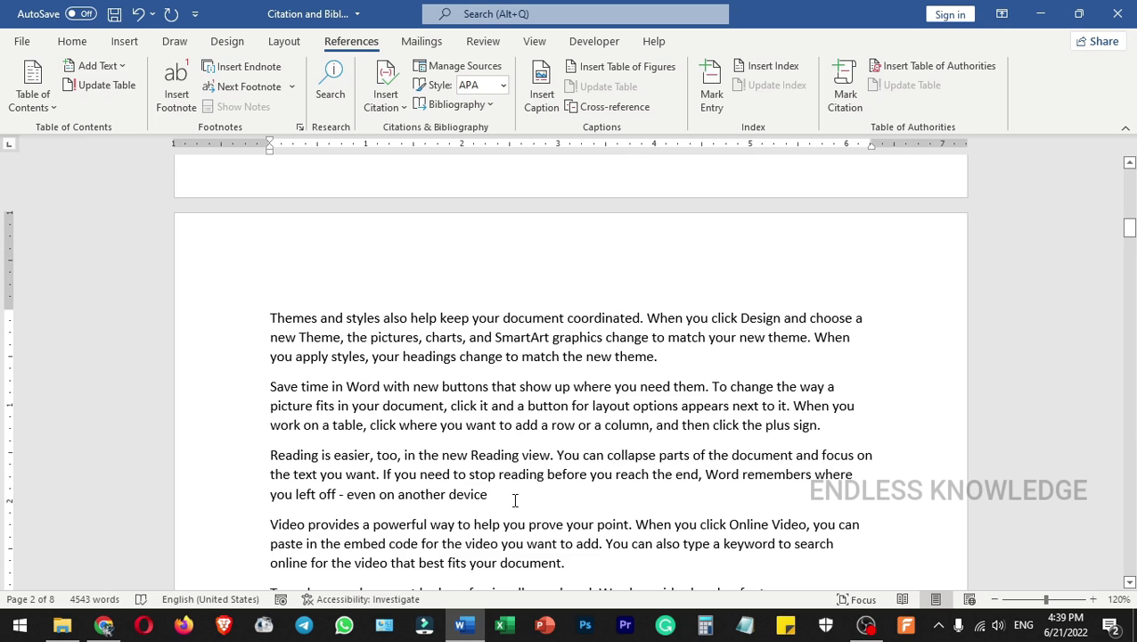
left_click(514, 492)
left_click(392, 101)
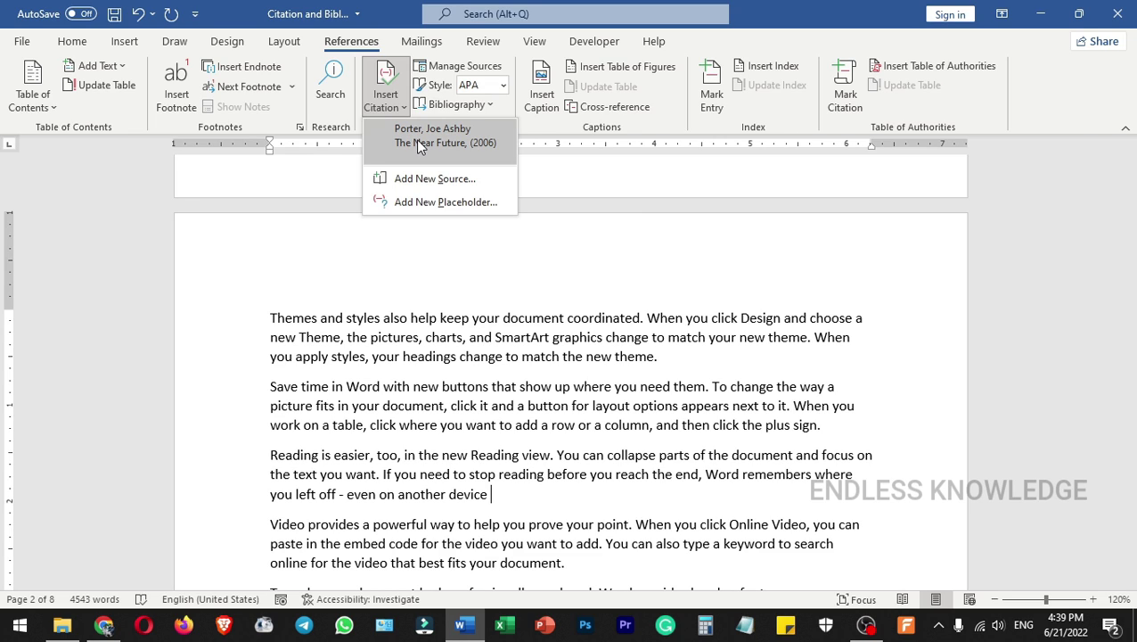
left_click(417, 139)
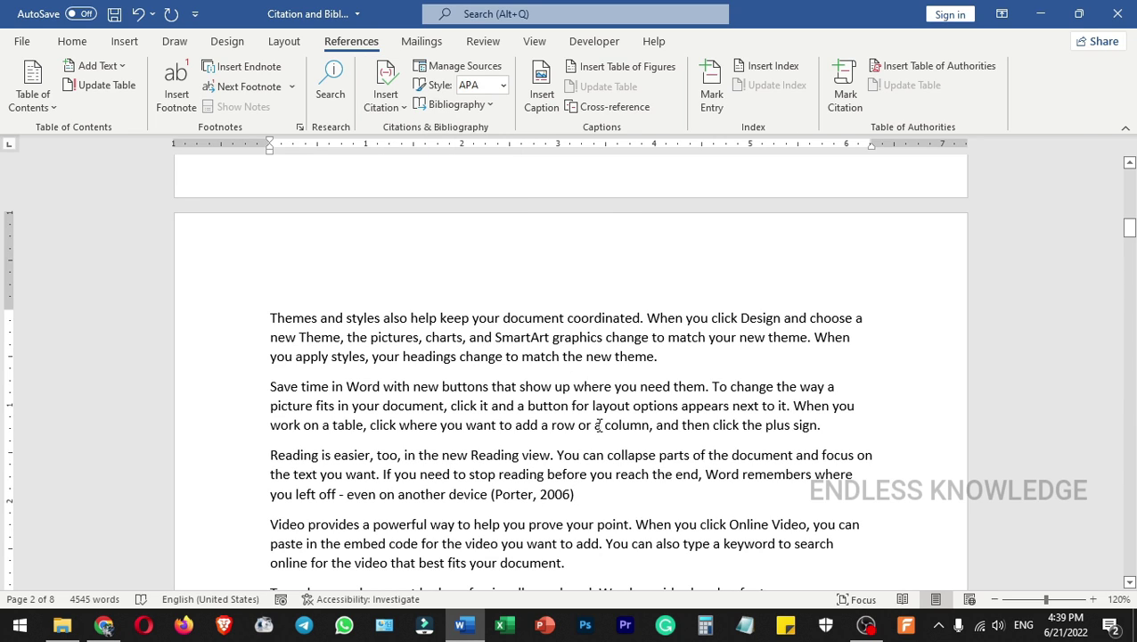
- Start a new citation source further down page 2 and set its type to Web site
scroll(602, 392, "down", 9)
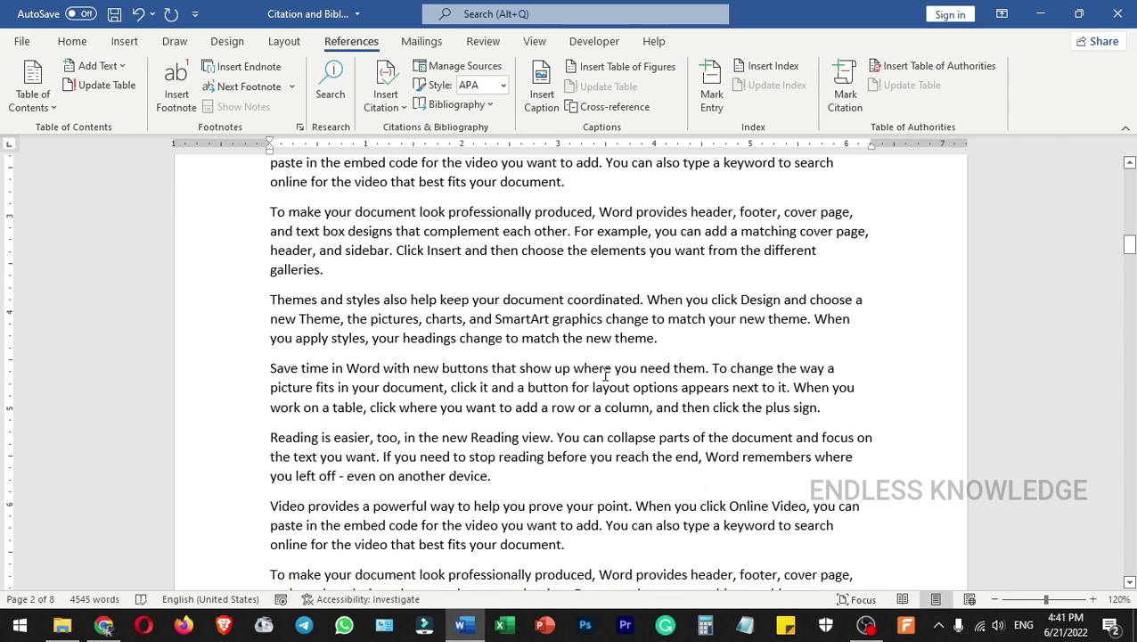
left_click(585, 338)
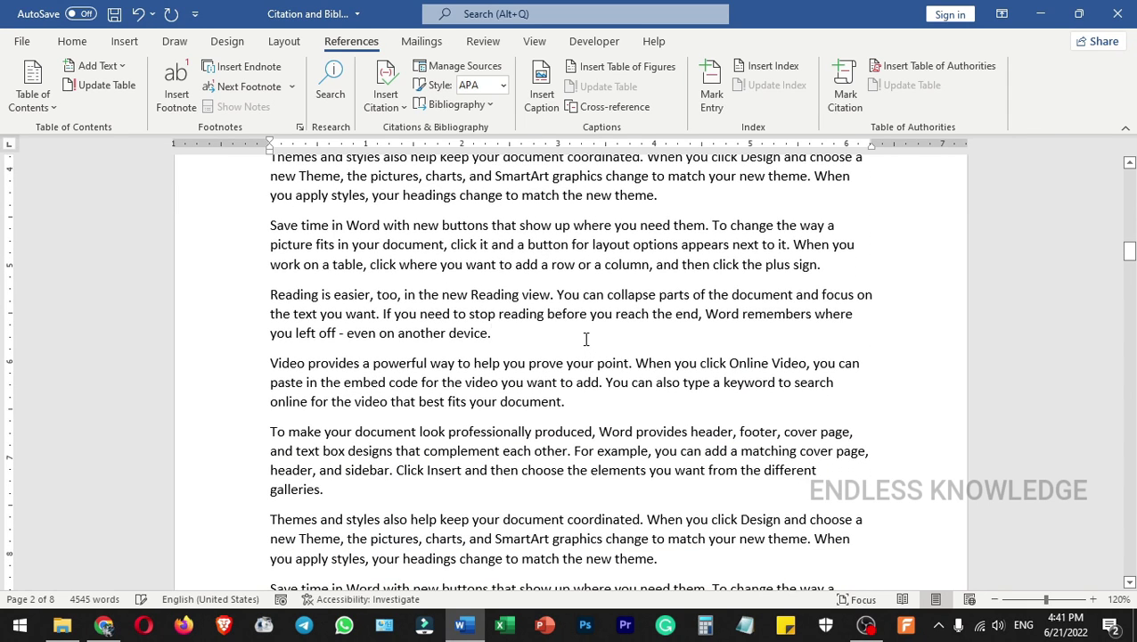
left_click(598, 383)
left_click(385, 102)
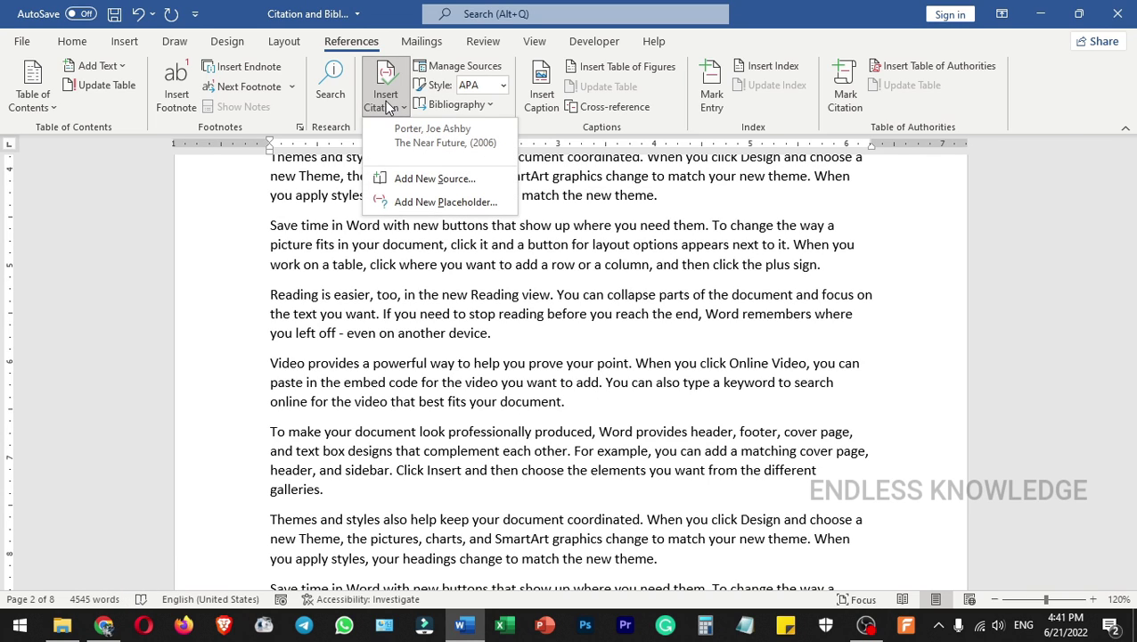
left_click(447, 178)
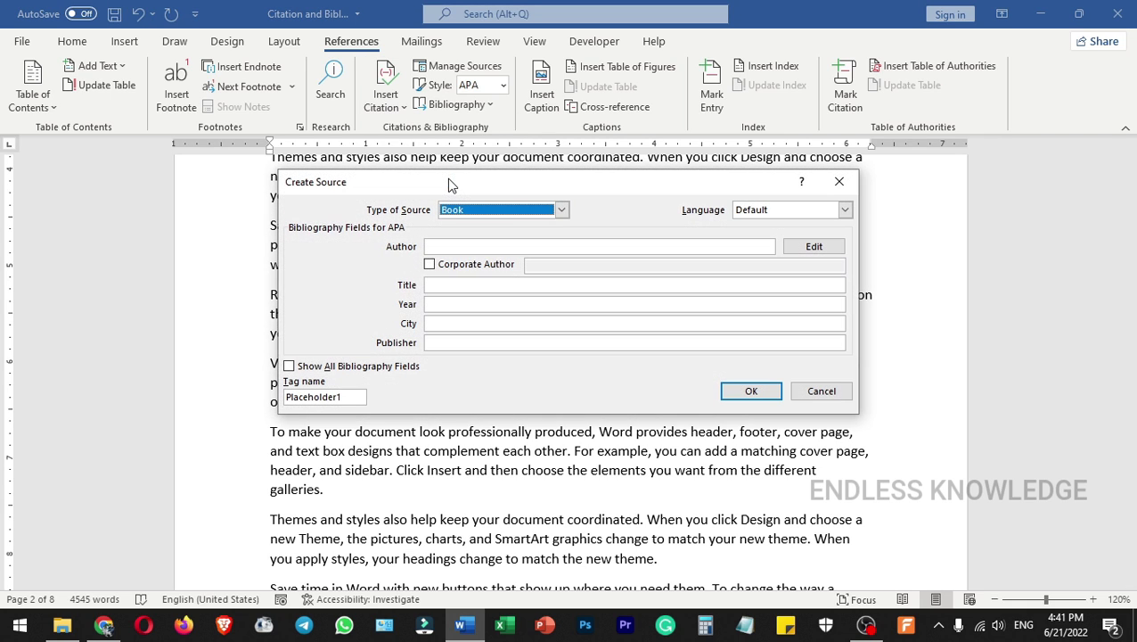
left_click(562, 211)
scroll(499, 254, "down", 2)
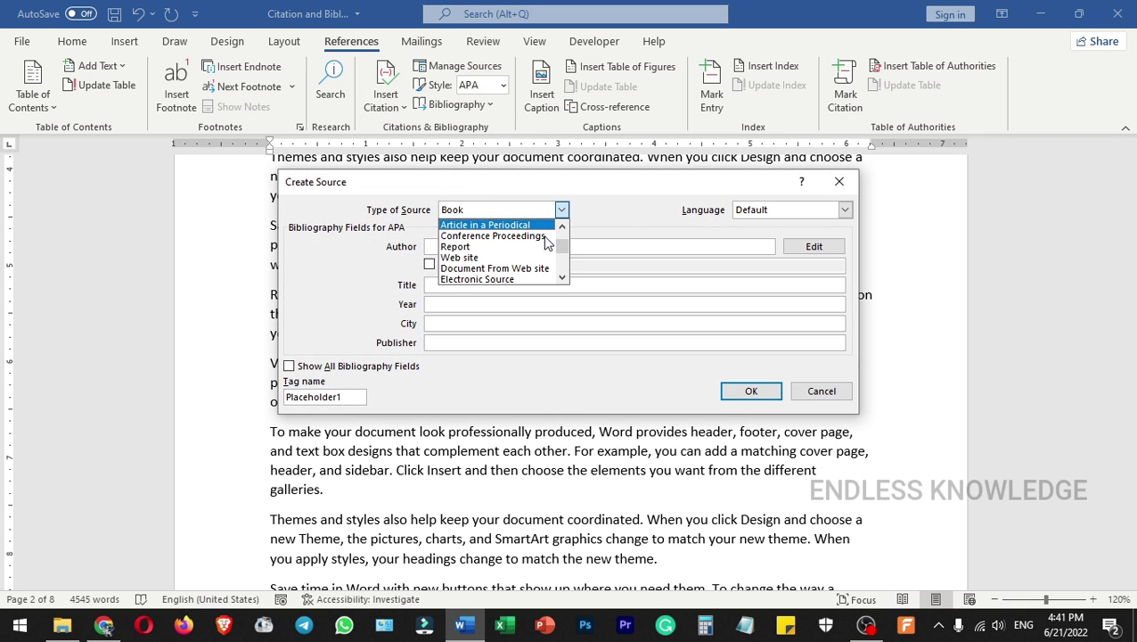
left_click(473, 257)
- Consult the Britannica education article in Chrome and enter the author's first name in the web site source
left_click(467, 246)
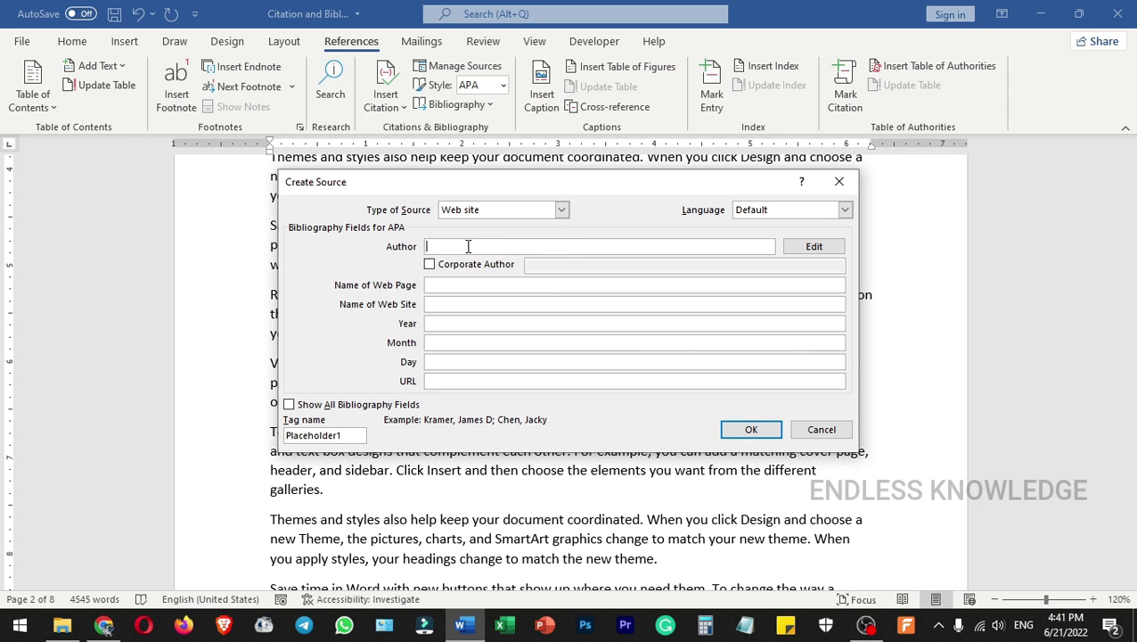
left_click(105, 627)
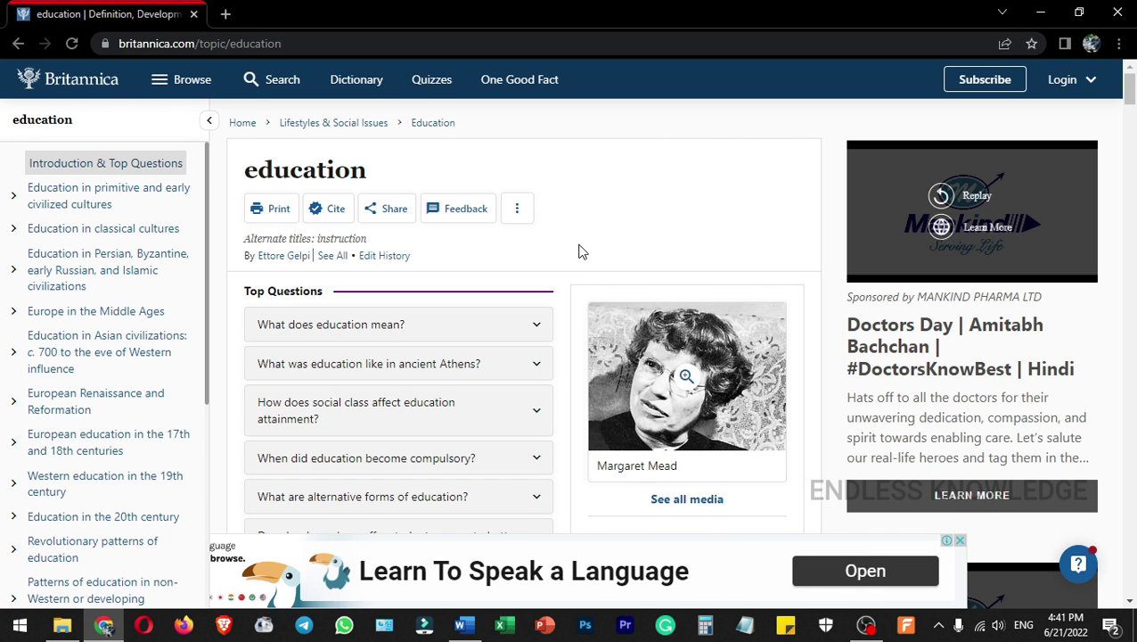
key("alt+Tab")
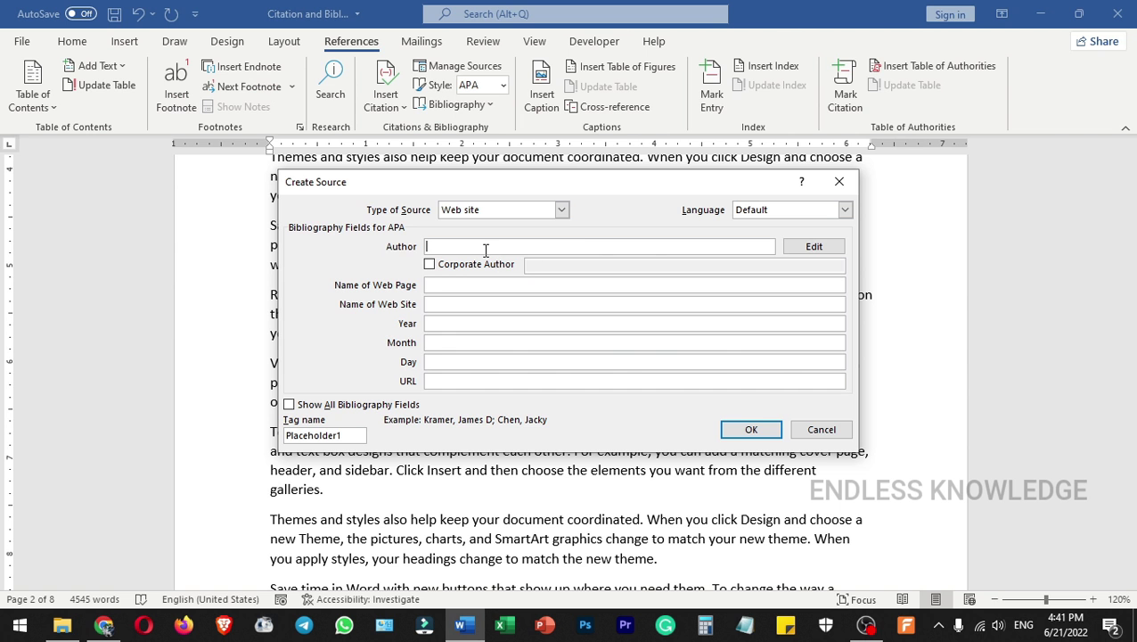
key("alt+Tab")
key("alt+Tab")
type("Margaret")
- Check the article's title in the browser and enter Education as the name of the web page
left_click(526, 285)
key("alt+Tab")
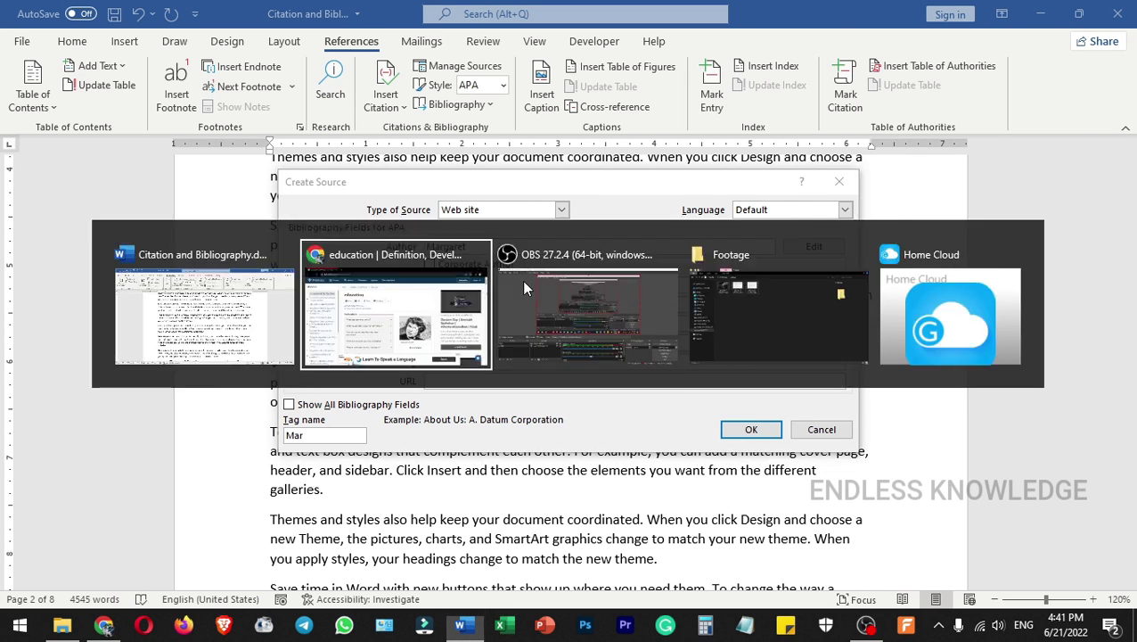
key("alt+Tab")
type("E")
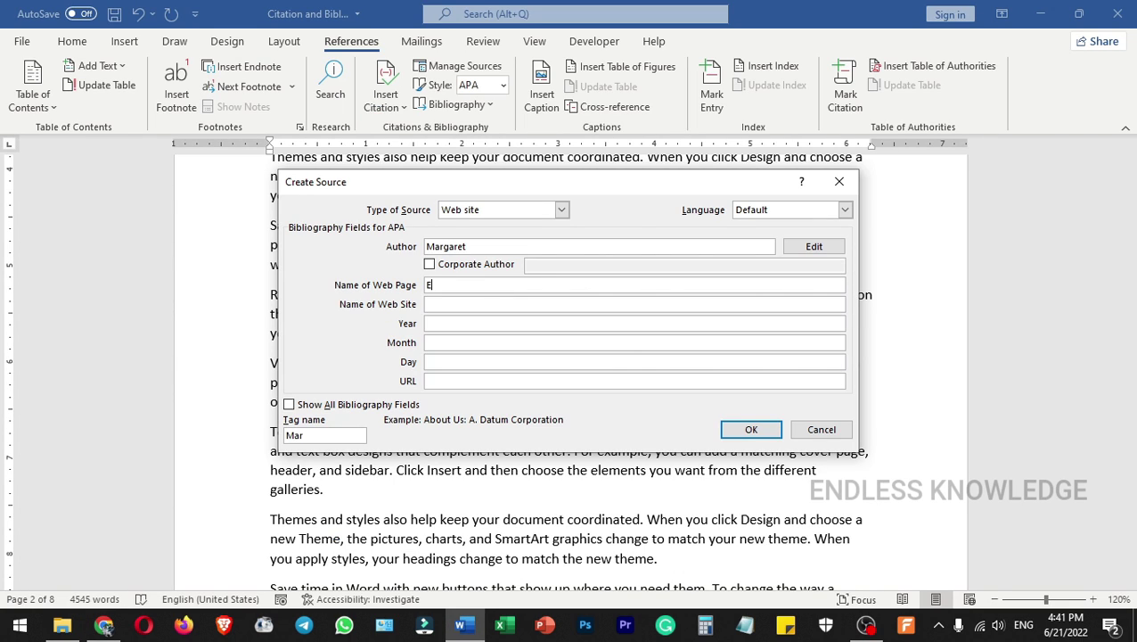
type("ducation")
key("Tab")
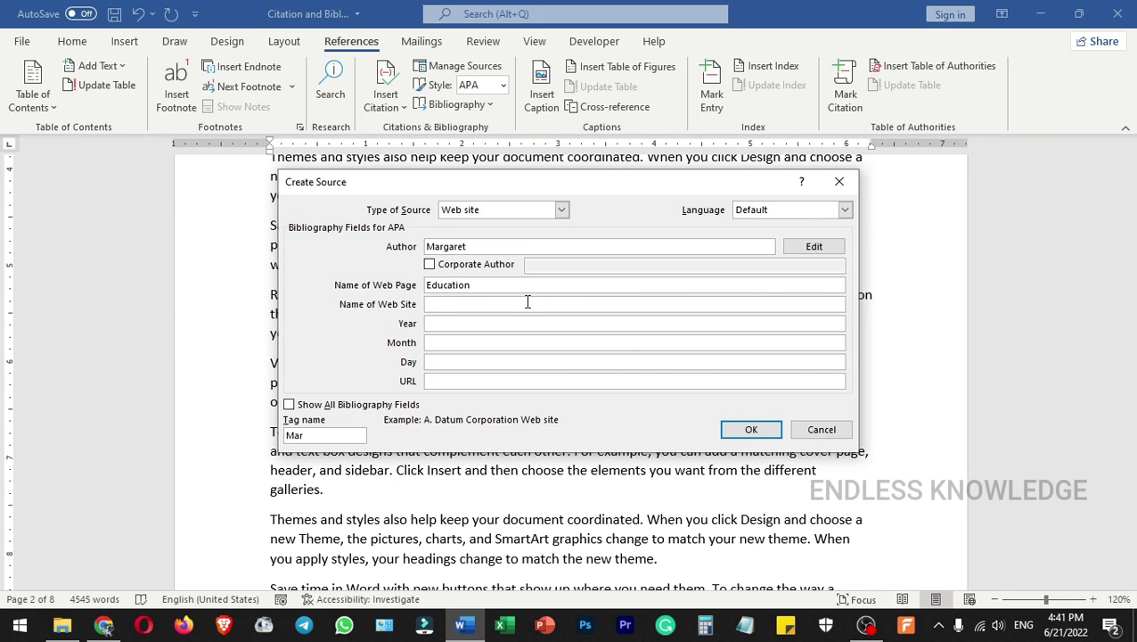
- Enter Britannica as the name of the web site and 2015 as the year
key("alt+Tab")
key("alt+Tab")
type("Britannica")
left_click(487, 325)
type("2018")
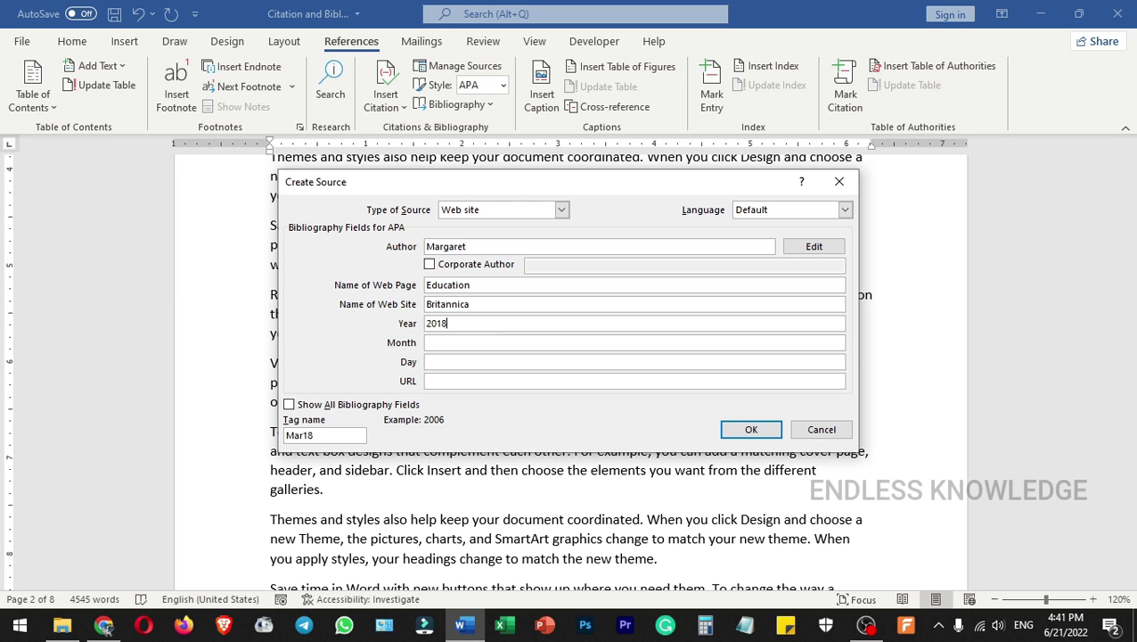
key("BackSpace")
type("5")
left_click(492, 383)
key("alt+Tab")
double_click(365, 43)
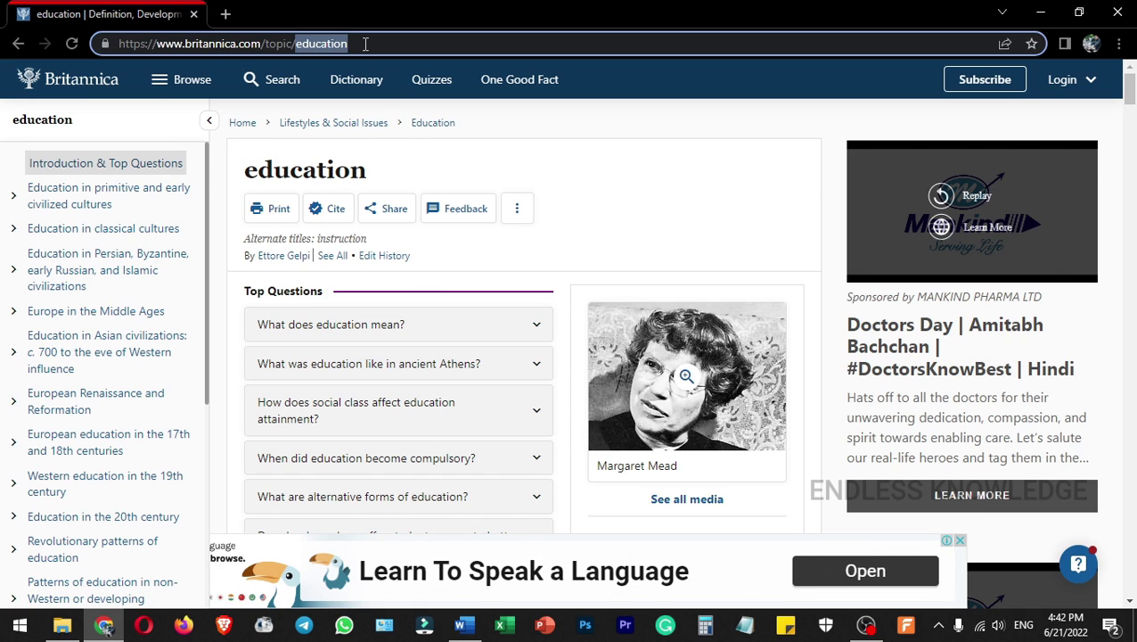
left_click(377, 40)
left_click(377, 40)
key("ctrl+c")
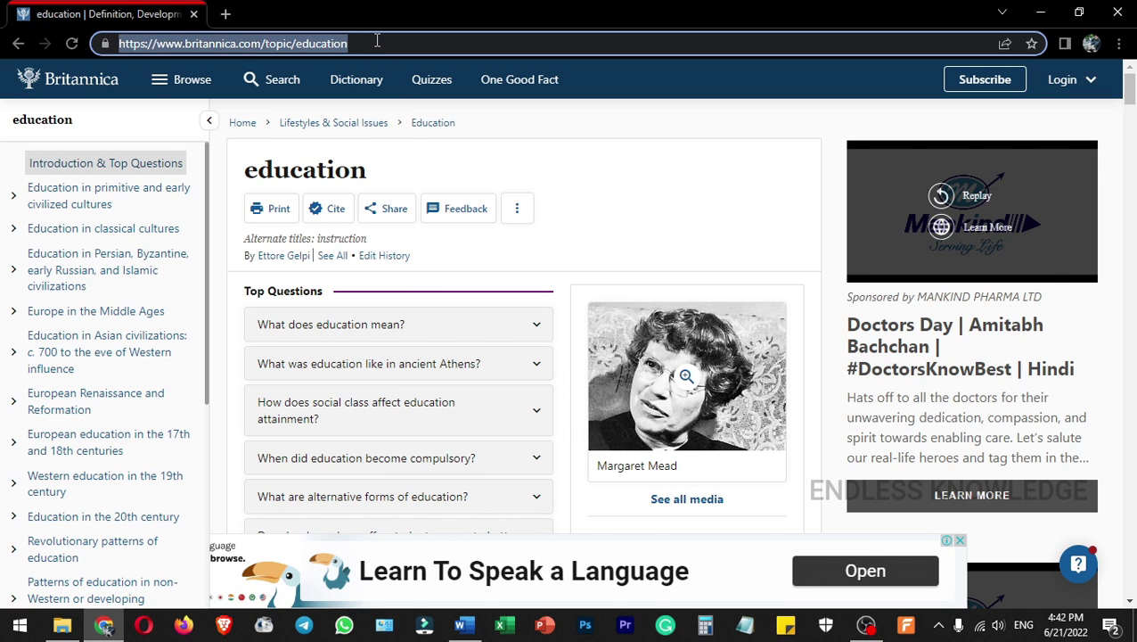
key("alt+Tab")
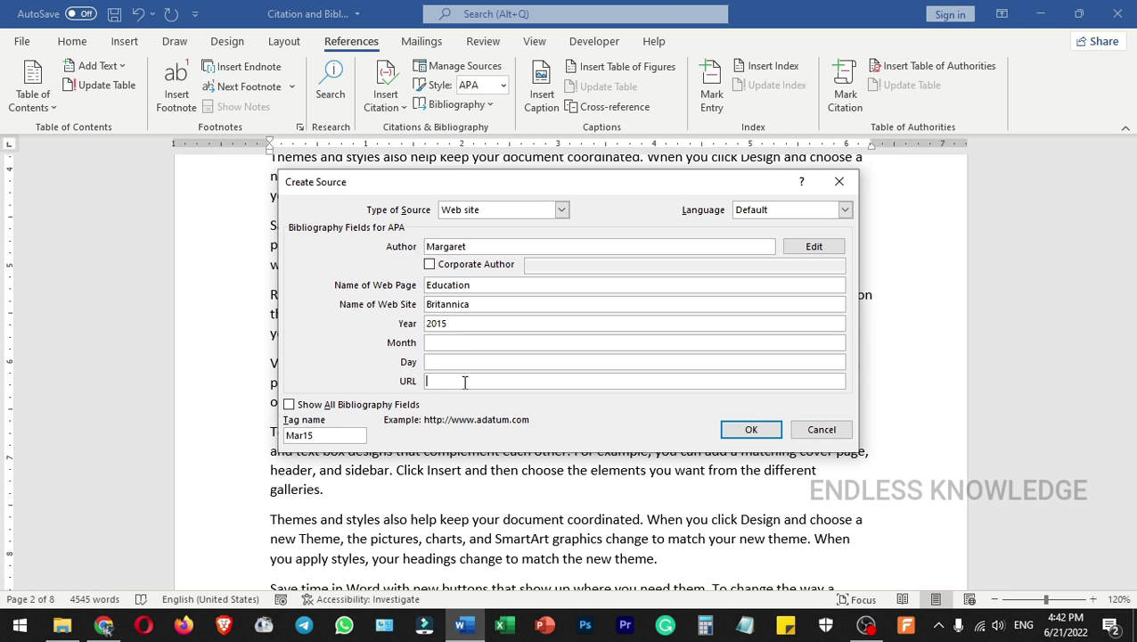
key("ctrl+v")
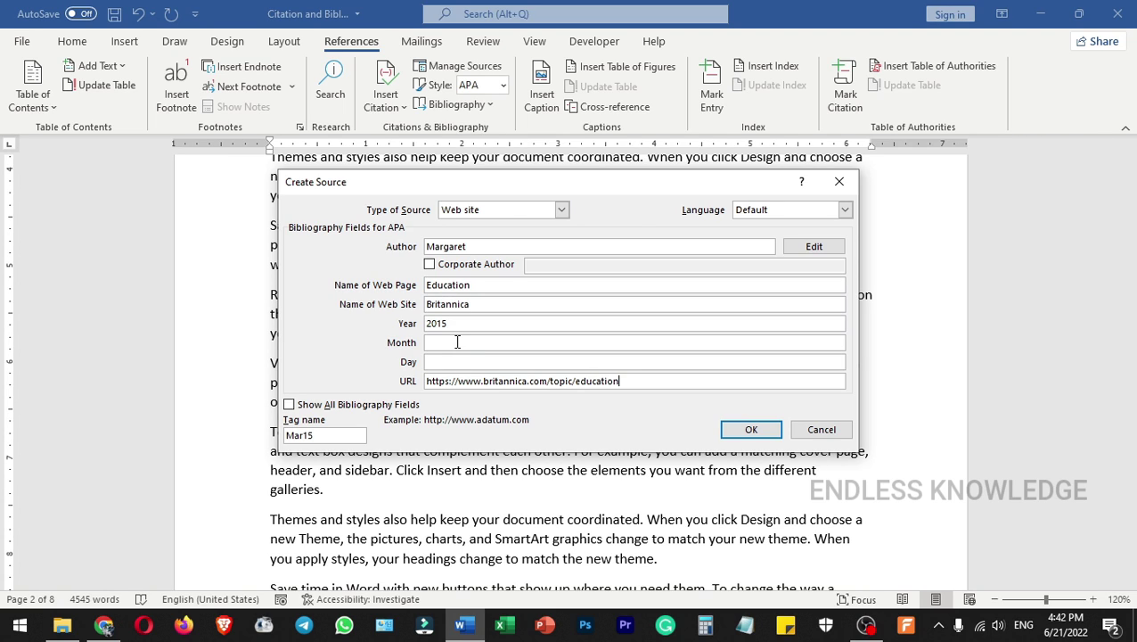
- Enter May as the month of the web site source and save it to insert its citation
left_click(457, 342)
type("Mar")
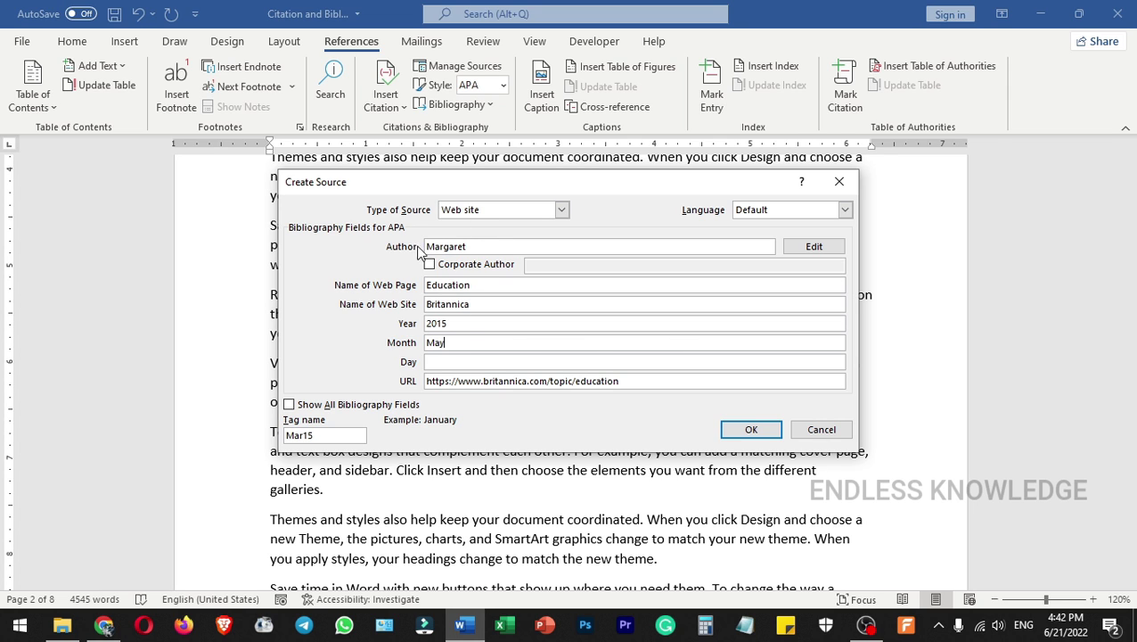
left_click(749, 429)
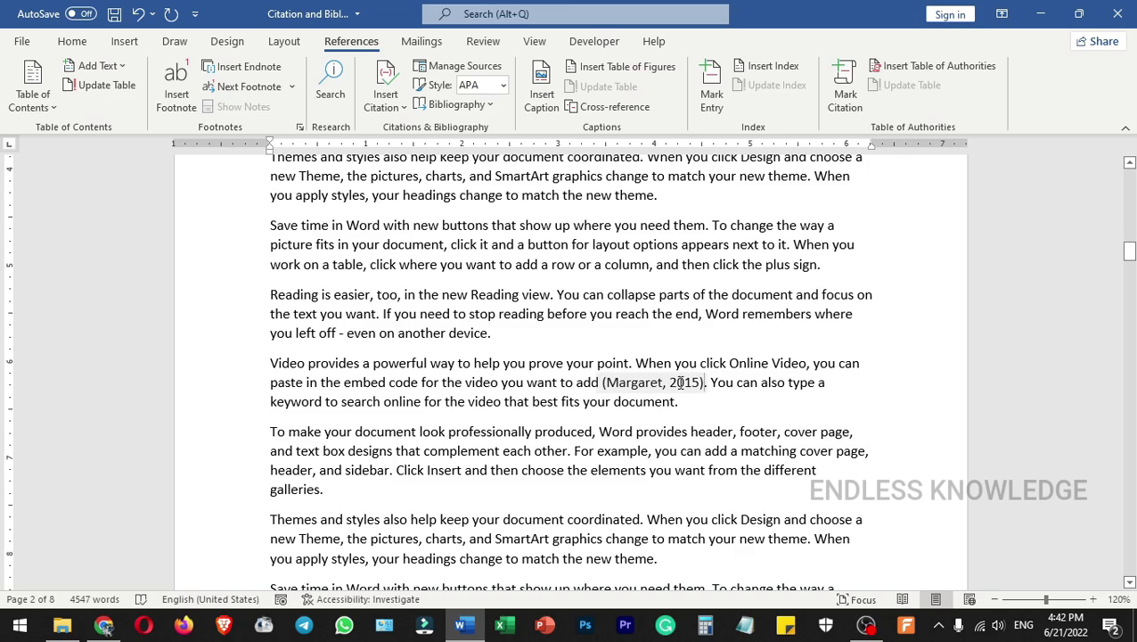
- Add an empty line after the last paragraph on page 8 of the document
scroll(700, 380, "up", 10)
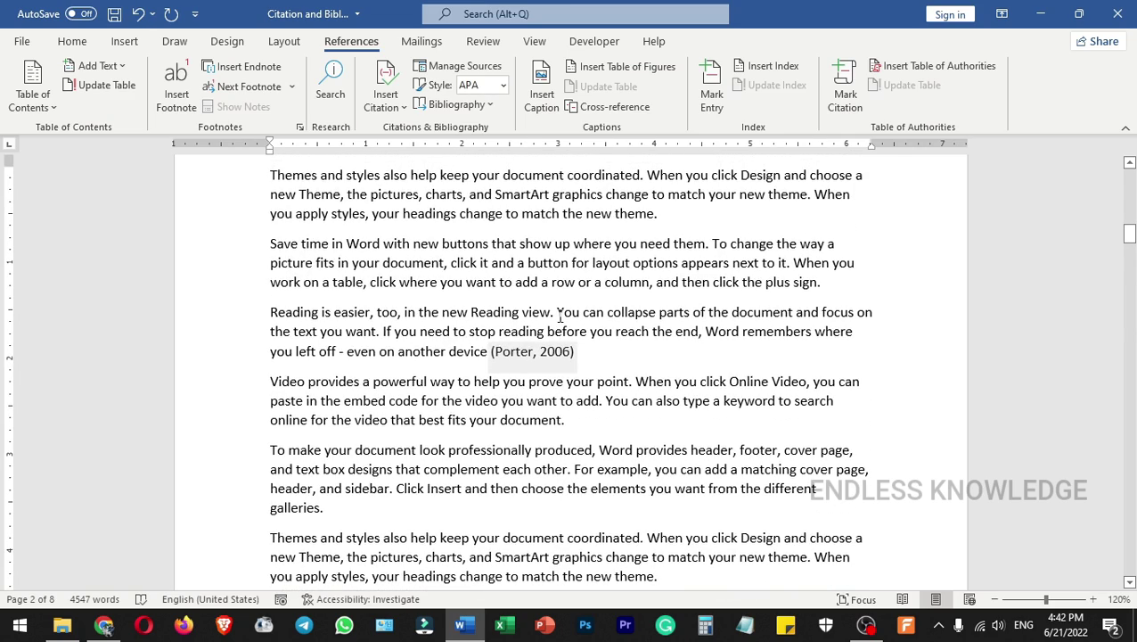
key("ctrl+z")
scroll(559, 316, "down", 3)
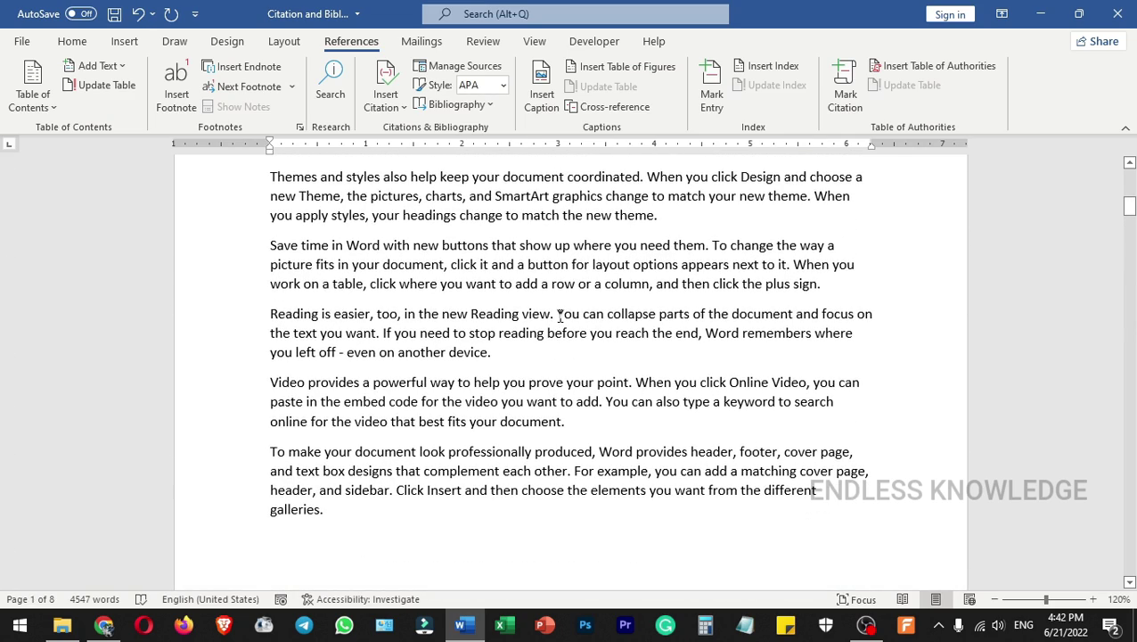
key("ctrl+z")
scroll(515, 279, "down", 2)
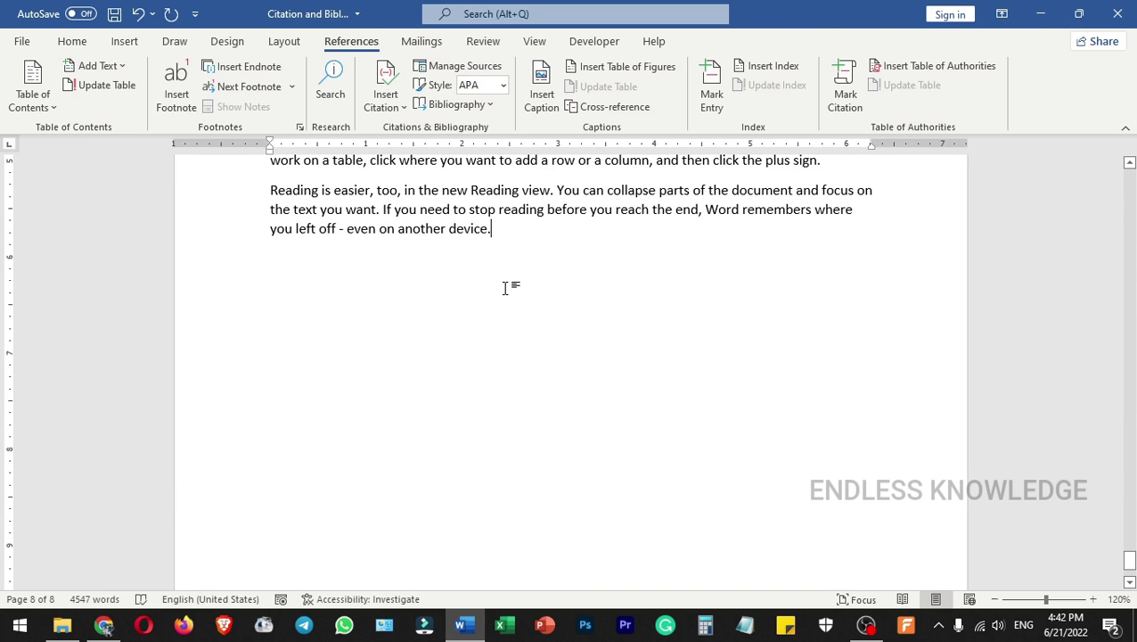
key("Return")
- Try inserting a plain bibliography without a heading on the empty line, and undo it
left_click(491, 106)
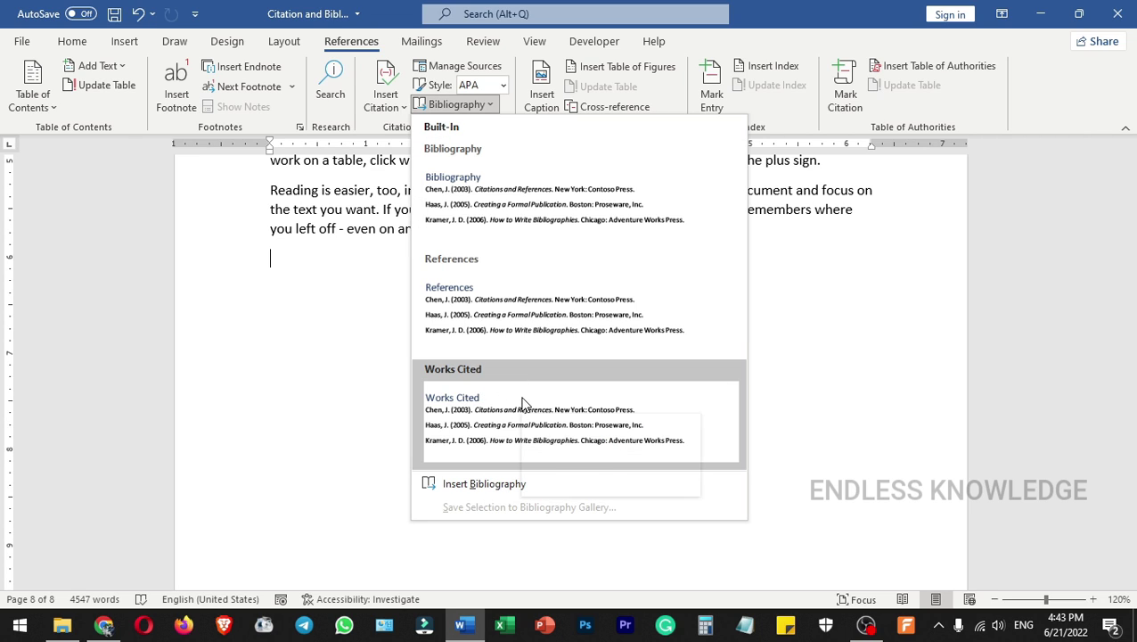
left_click(533, 495)
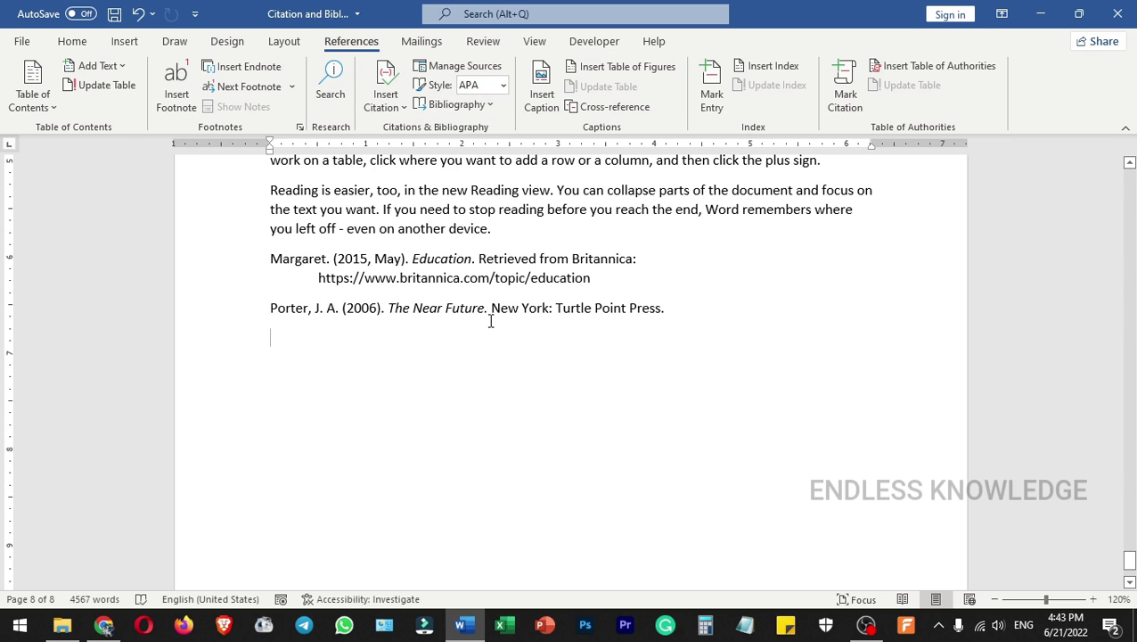
key("ctrl+z")
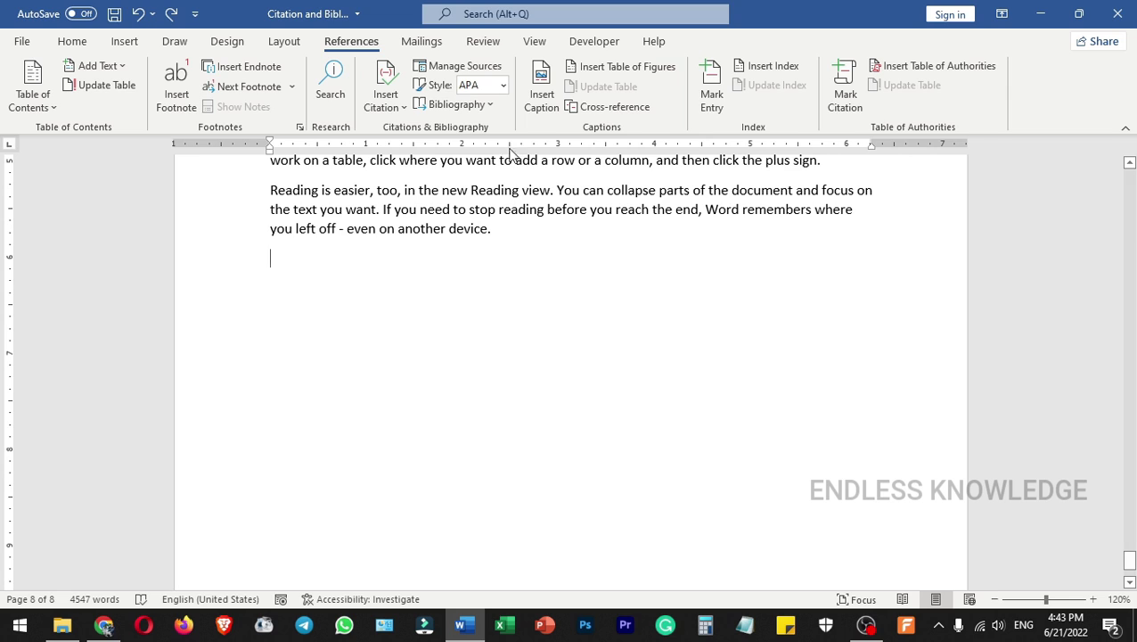
- Insert the built-in Works Cited bibliography at the end of the document
left_click(488, 105)
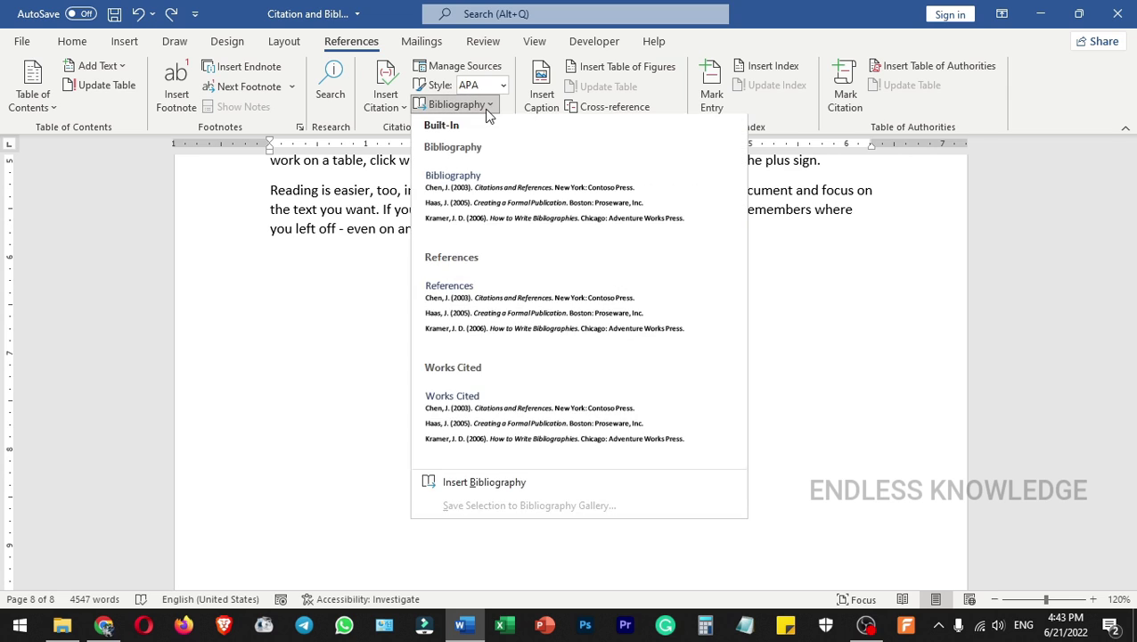
left_click(485, 423)
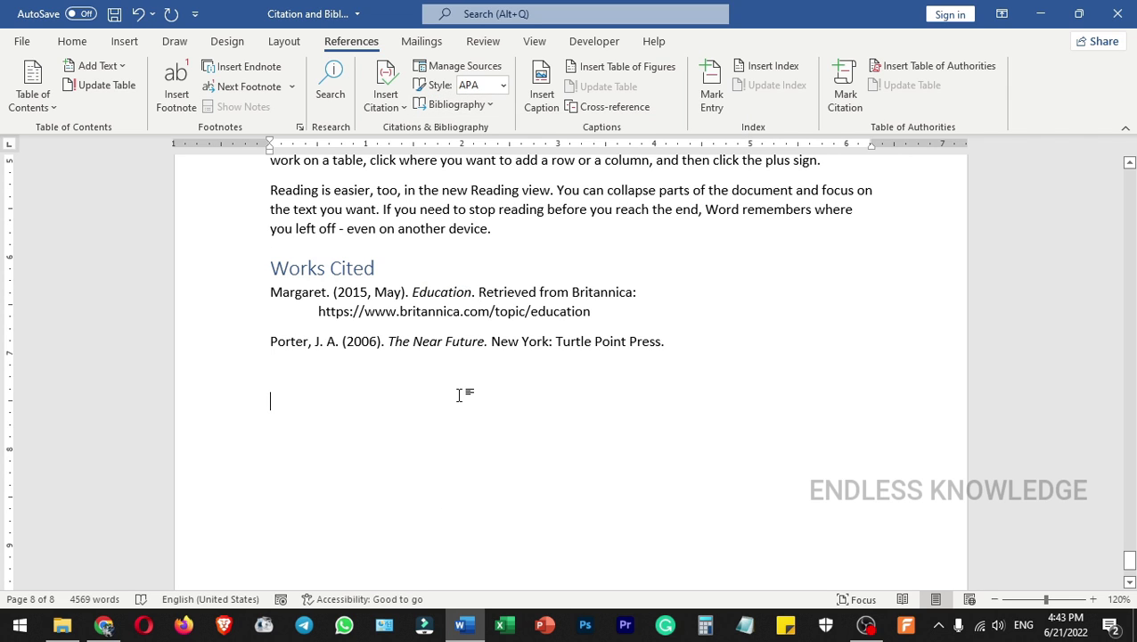
- Copy the Creed (2012) source from the master list to the document's current source list
left_click(475, 77)
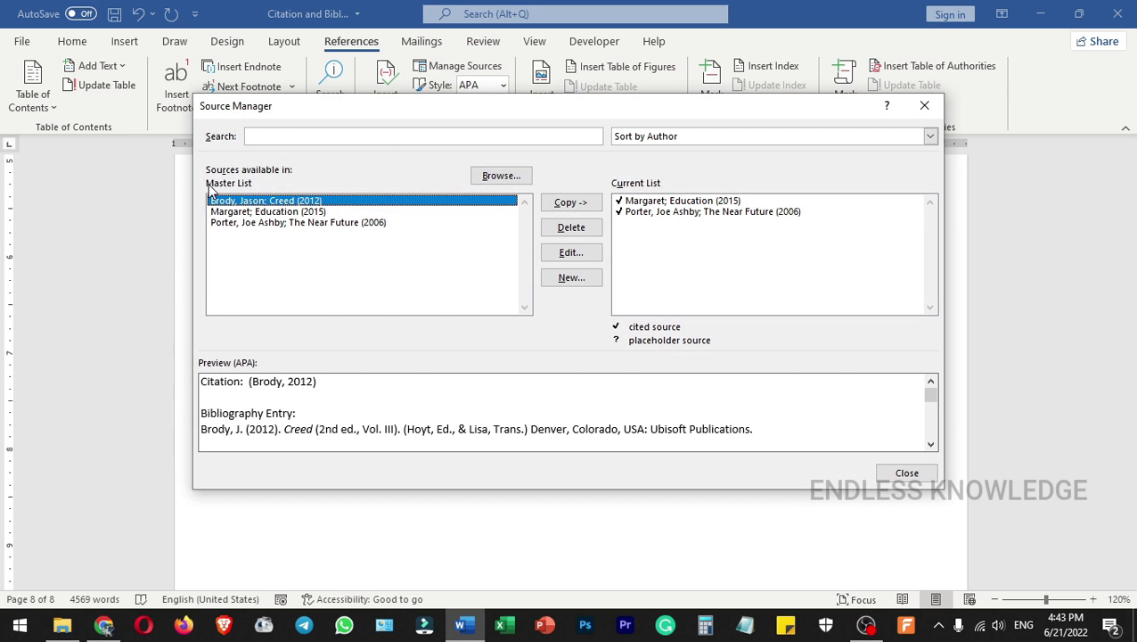
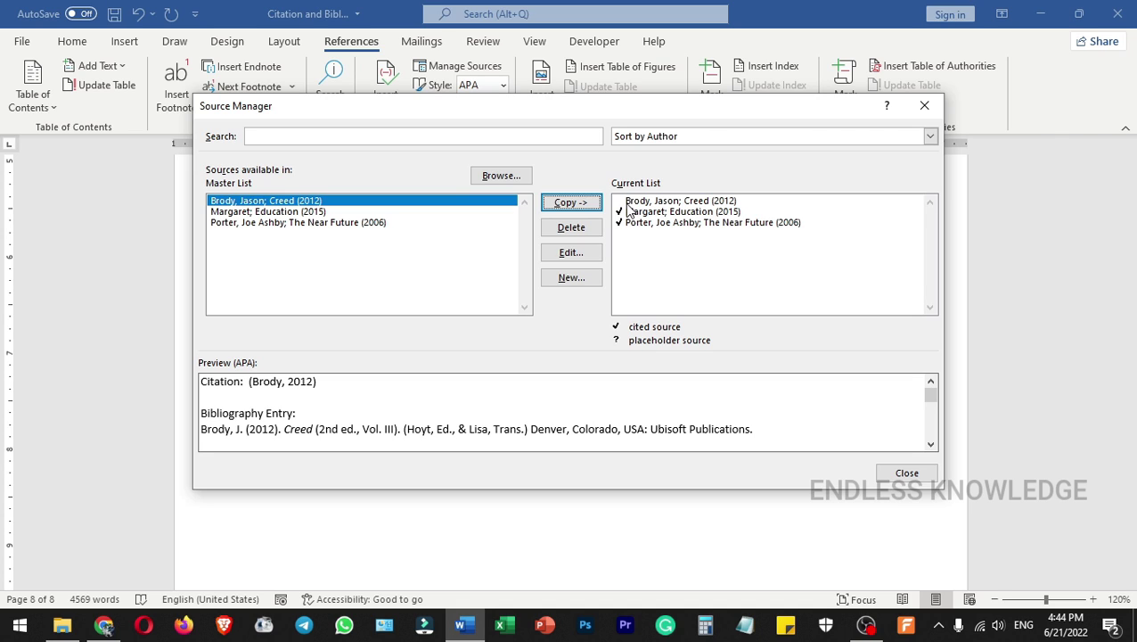
left_click(906, 472)
- Insert a citation of the Creed (2012) source after "match the new theme" in a Themes and styles paragraph on page 7
scroll(285, 297, "up", 8)
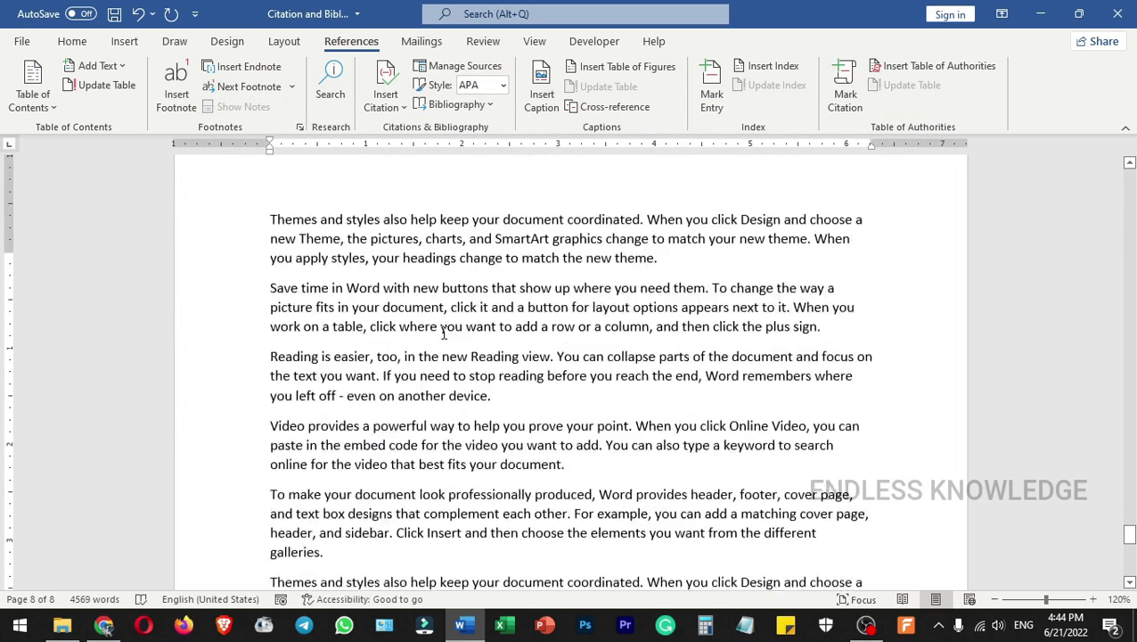
scroll(461, 333, "up", 5)
left_click(659, 301)
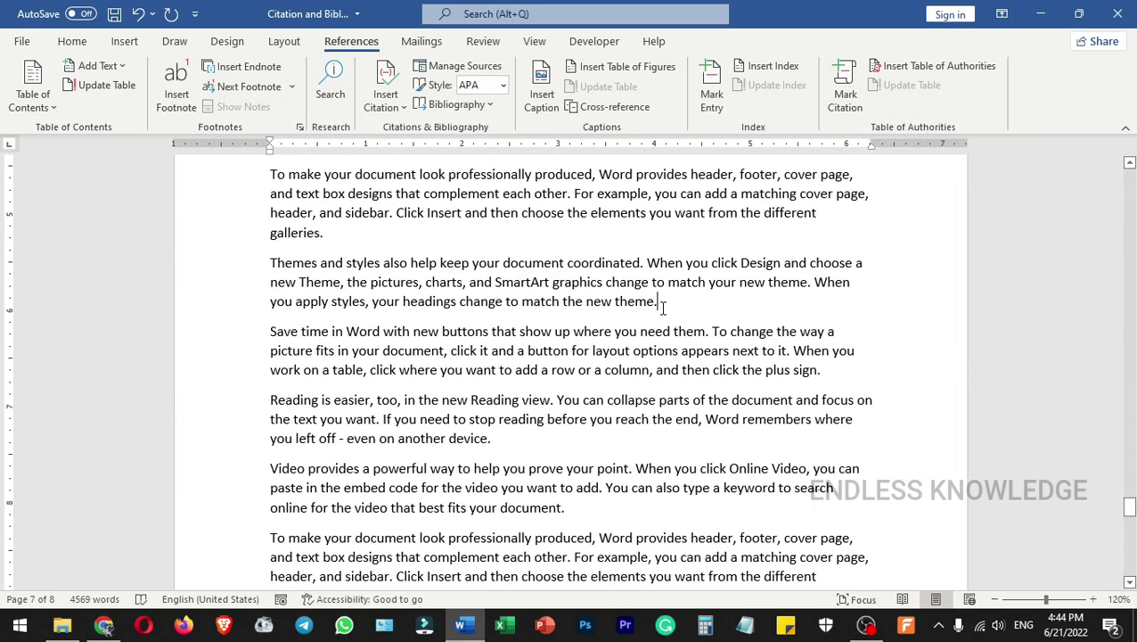
left_click(397, 97)
left_click(437, 135)
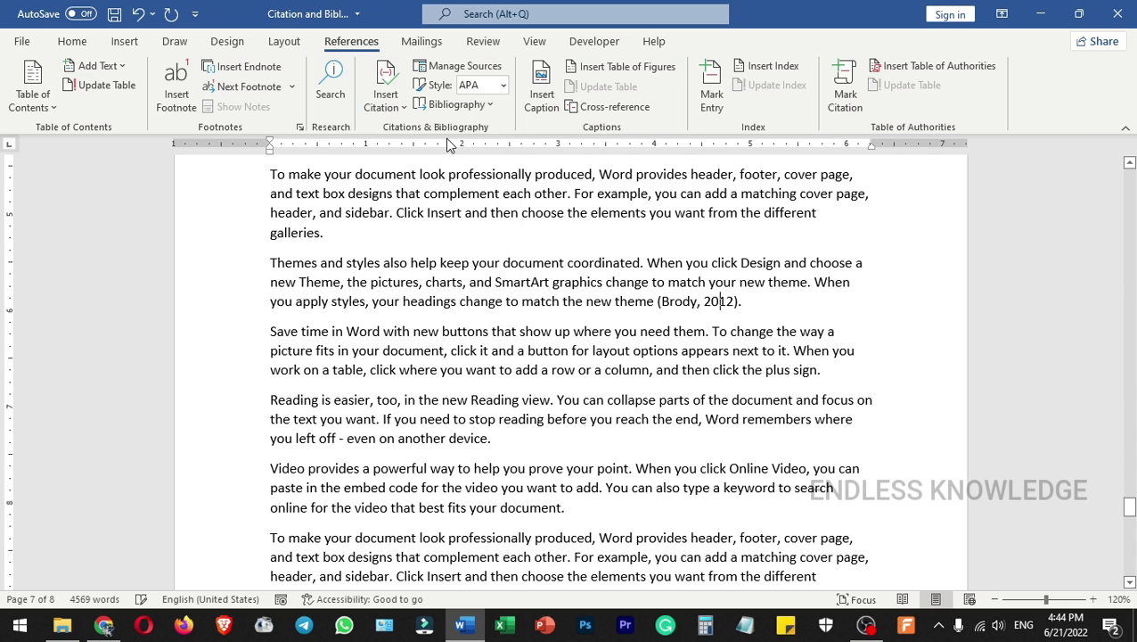
- Update the Works Cited bibliography at the document's end to include the Creed source
scroll(548, 395, "down", 4)
scroll(547, 395, "down", 10)
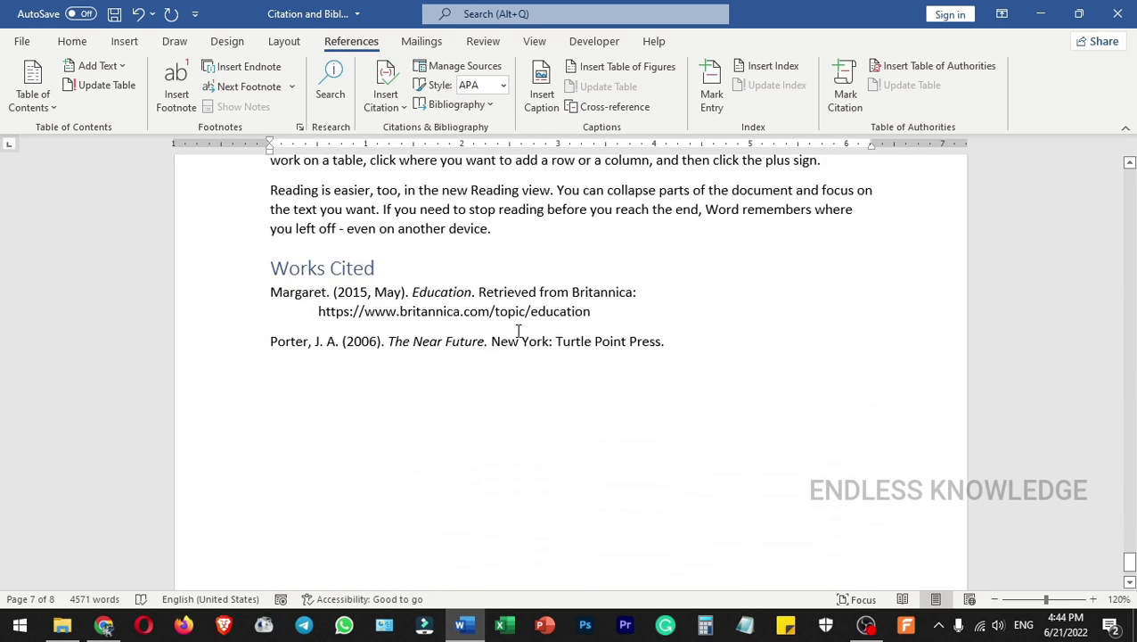
left_click(316, 221)
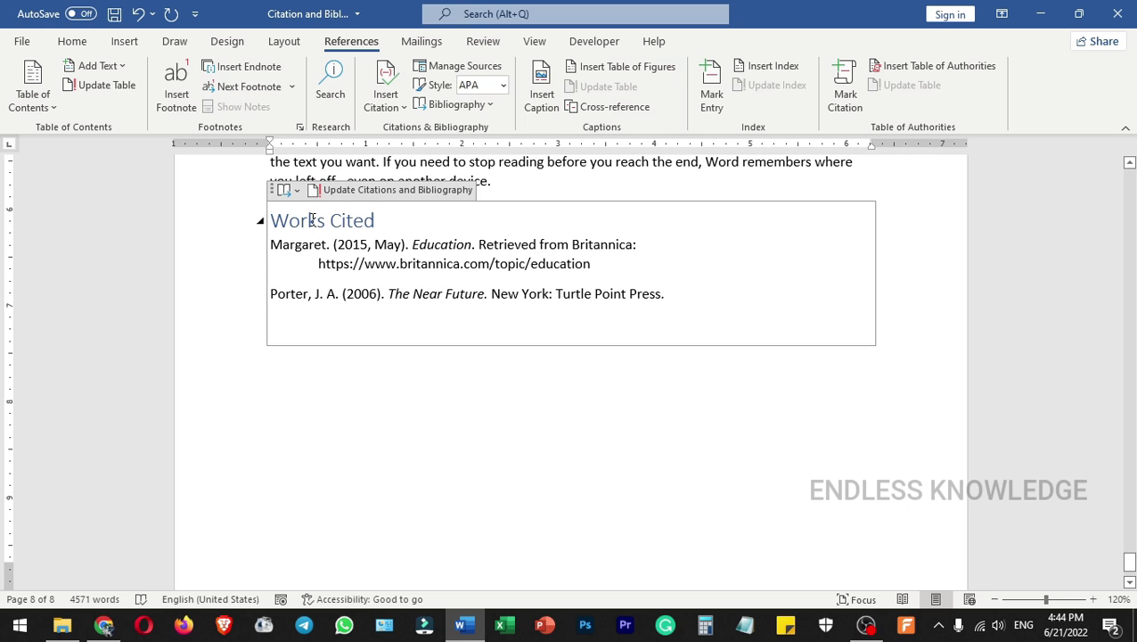
left_click(292, 189)
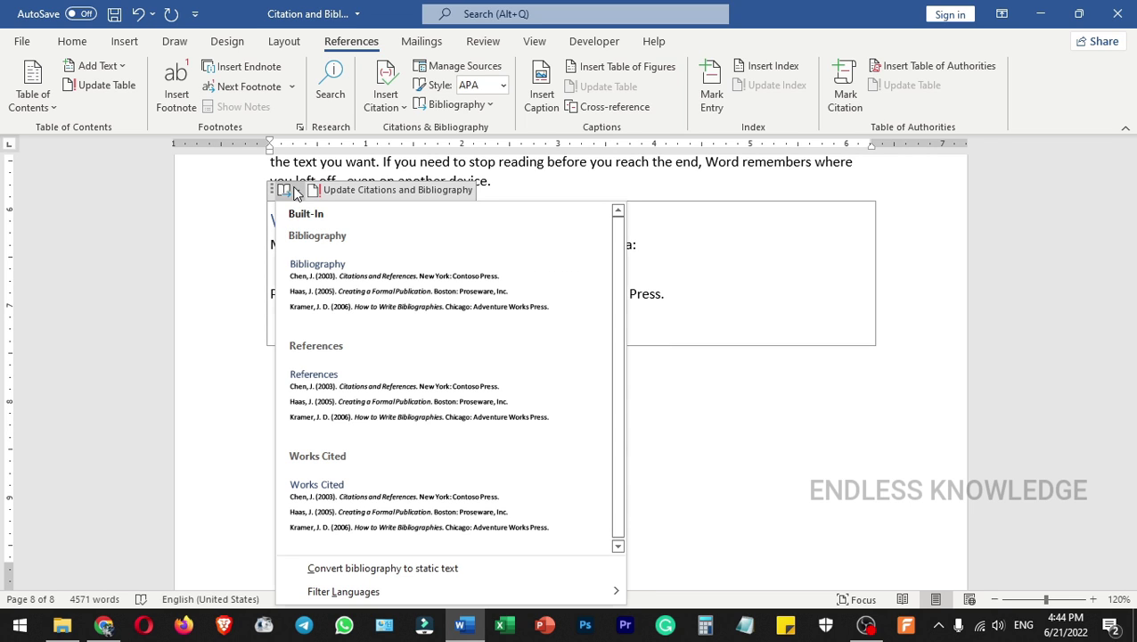
left_click(344, 190)
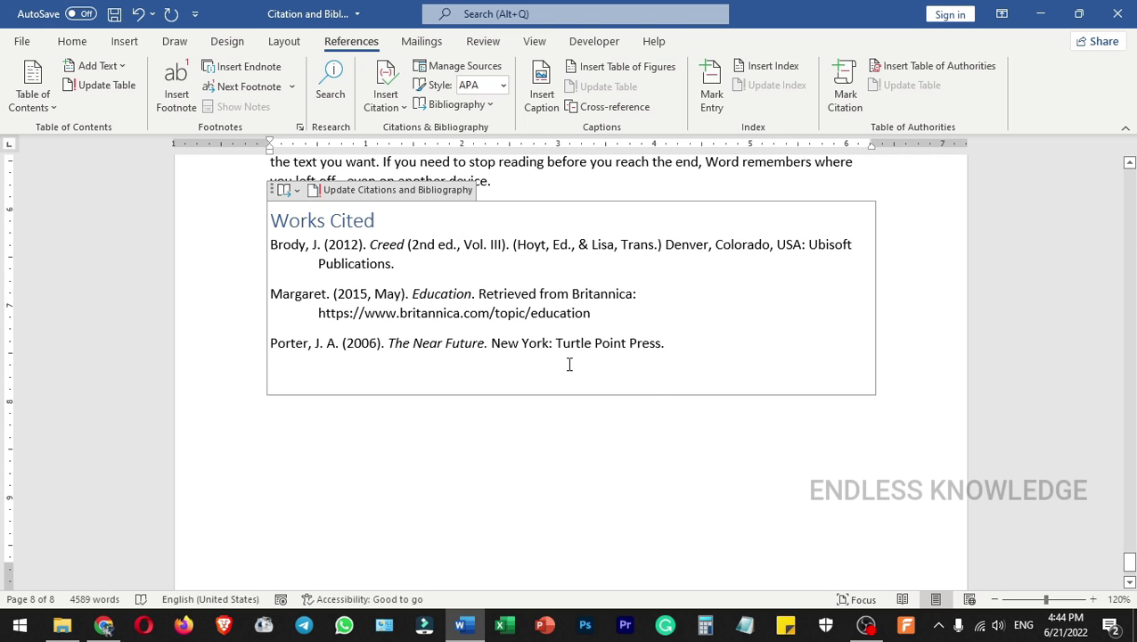
left_click(631, 423)
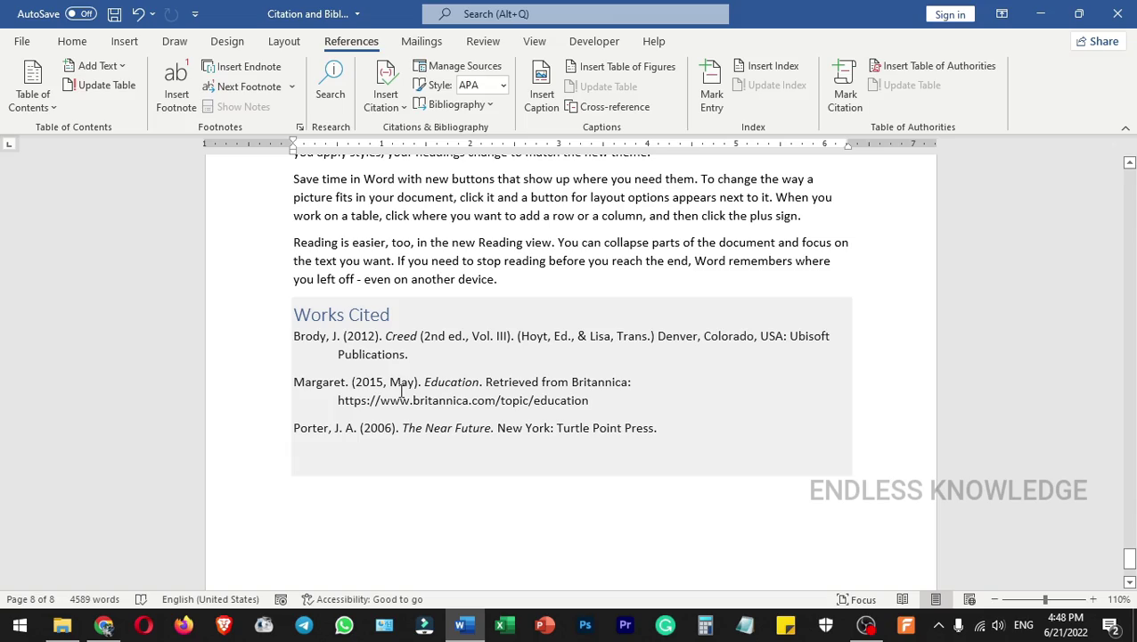
- Delete the 2015 web site citation from the "Video provides a powerful way" paragraph on page 2
left_click_drag(1125, 566, 1120, 204)
scroll(526, 346, "up", 3)
scroll(527, 346, "up", 6)
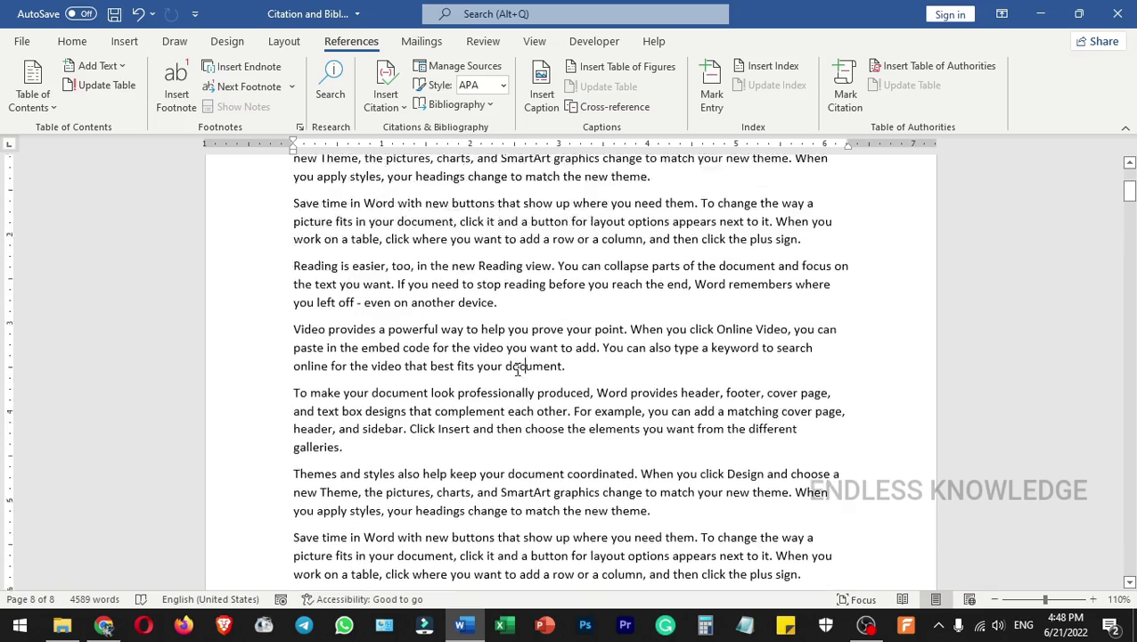
scroll(523, 371, "up", 10)
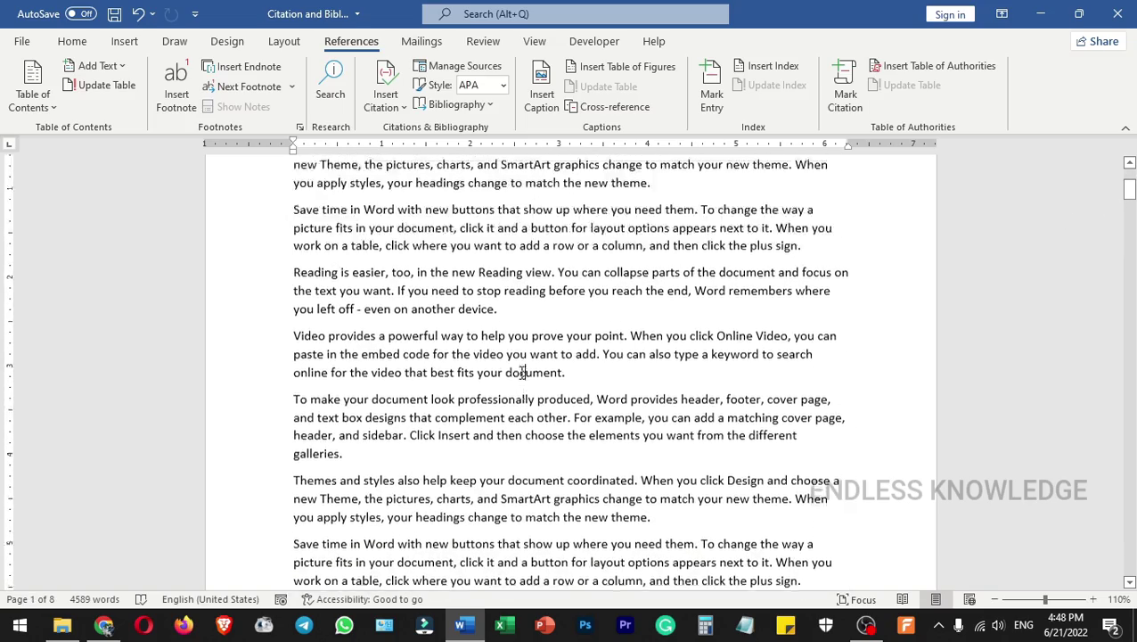
scroll(522, 402, "down", 10)
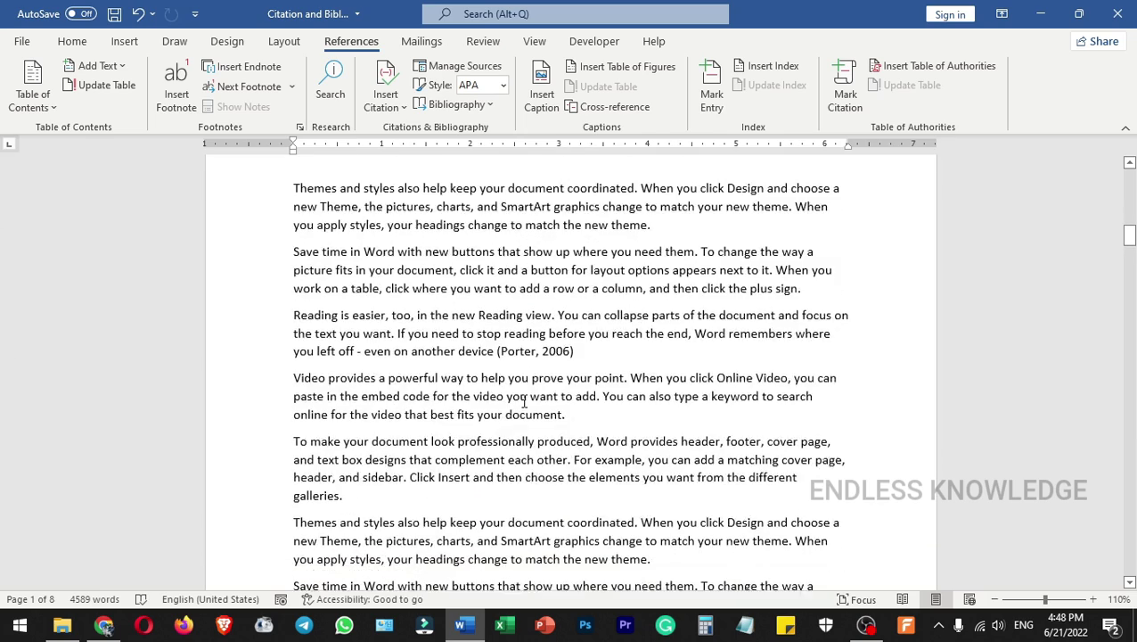
scroll(544, 358, "down", 4)
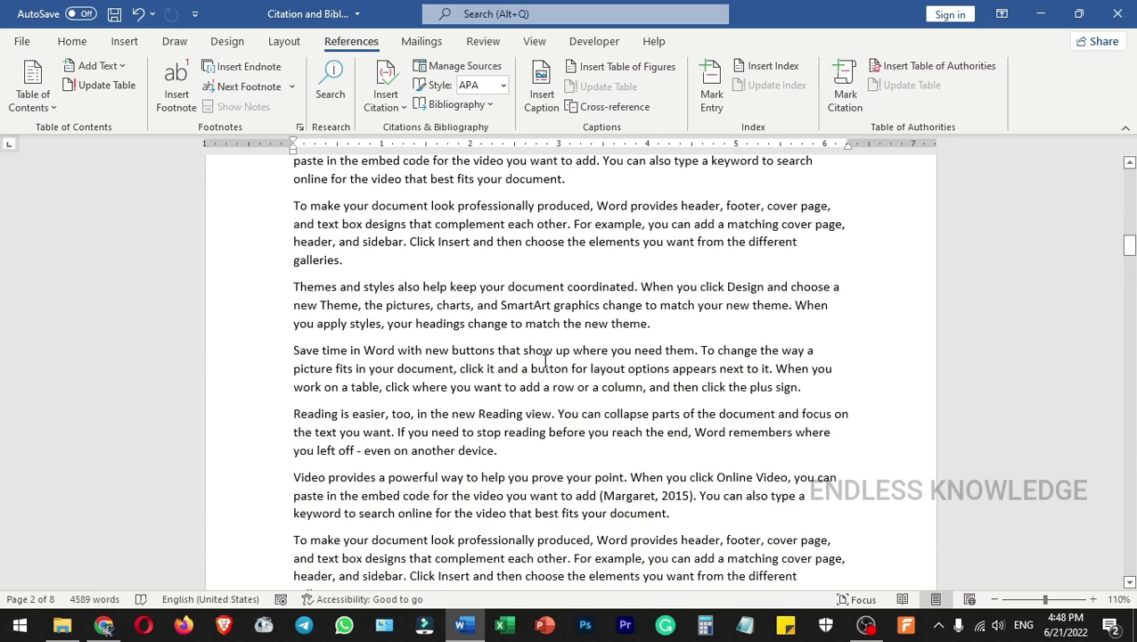
left_click(627, 415)
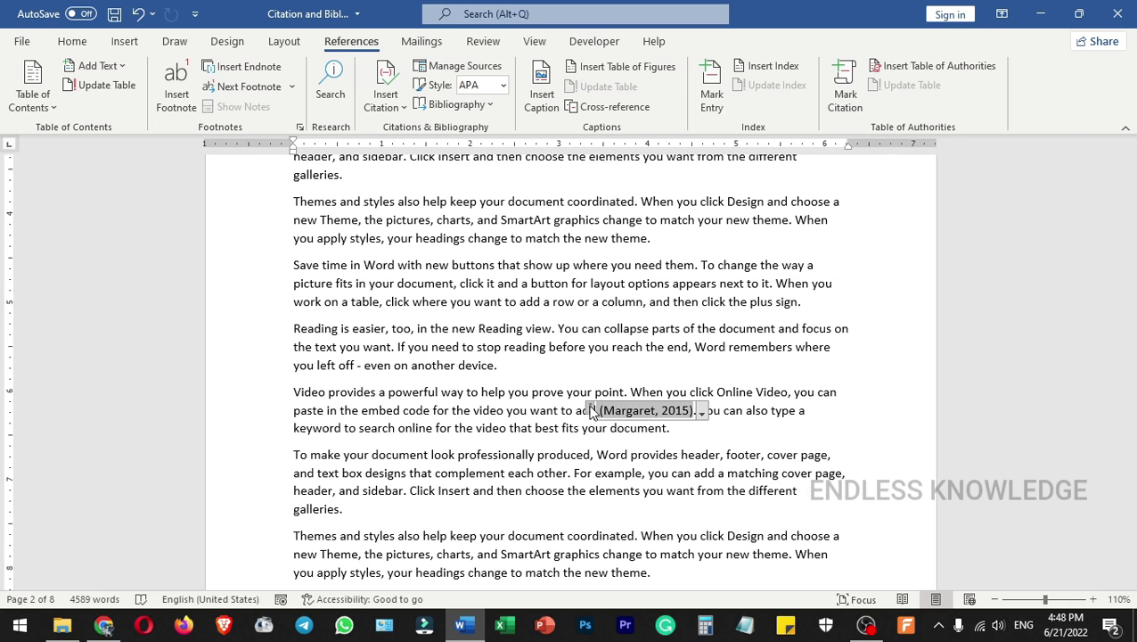
left_click(590, 412)
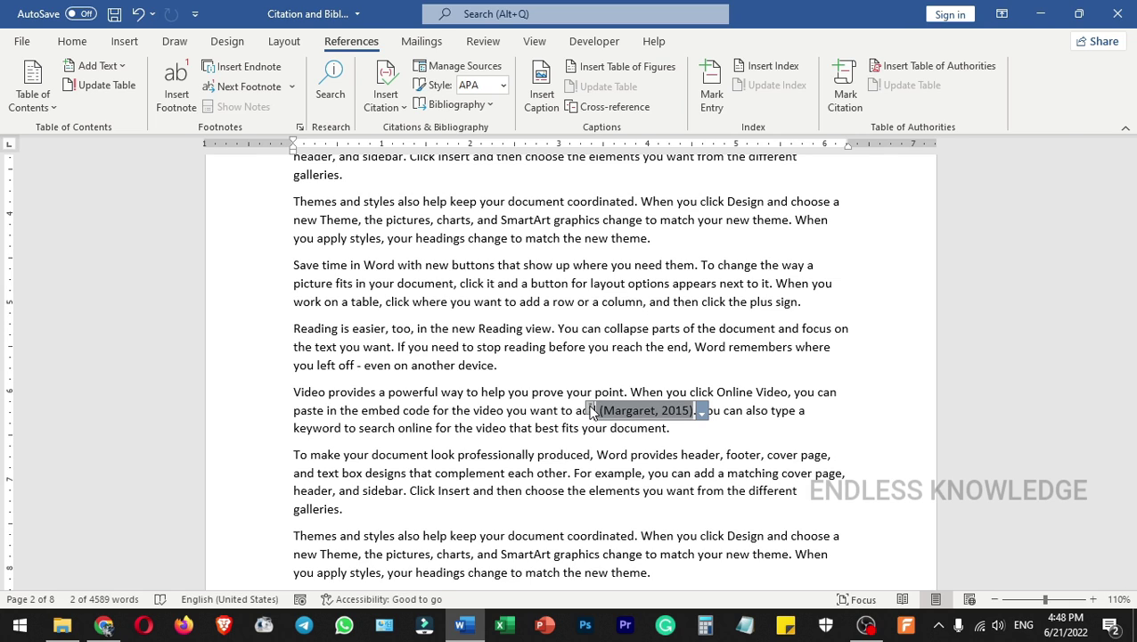
key("Delete")
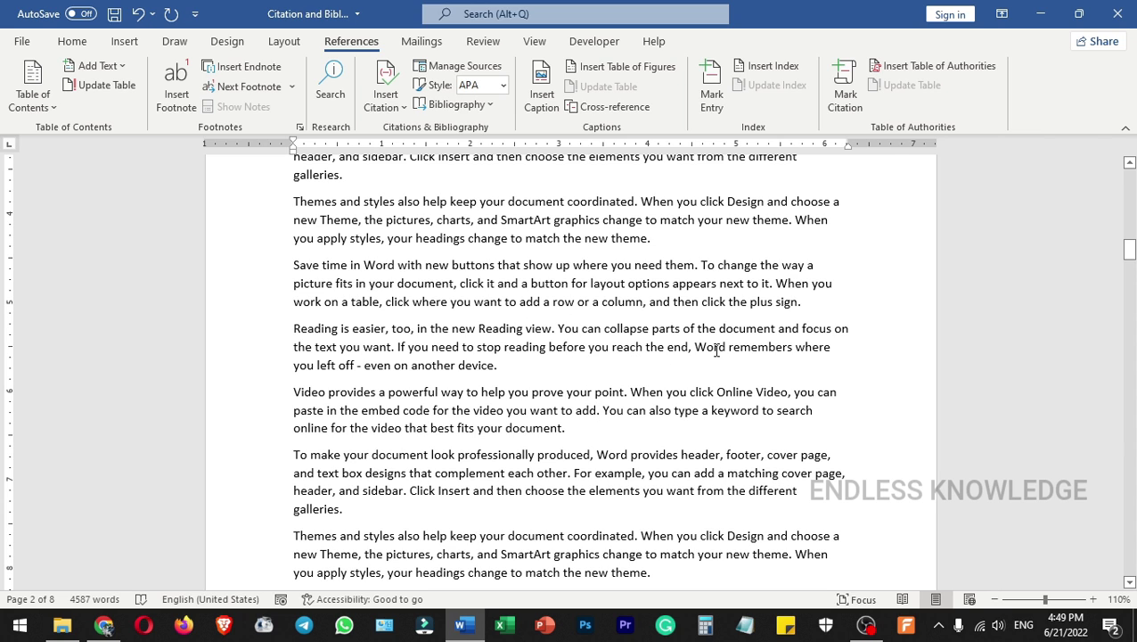
- Delete the uncited Education (2015) source from the document's current source list
left_click(481, 70)
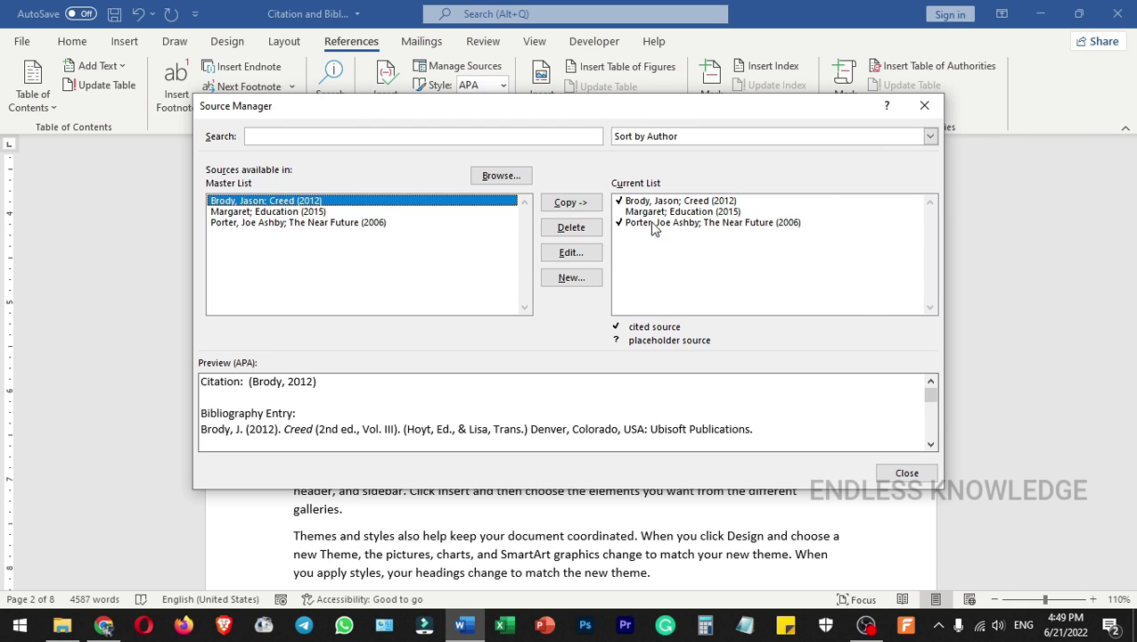
left_click(654, 223)
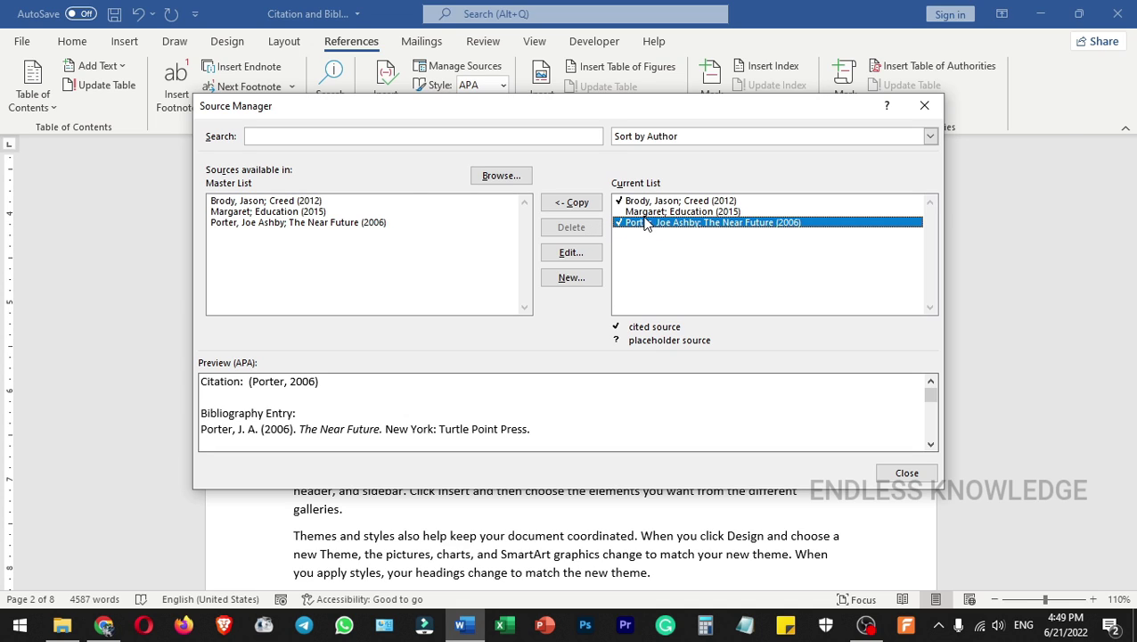
left_click(647, 214)
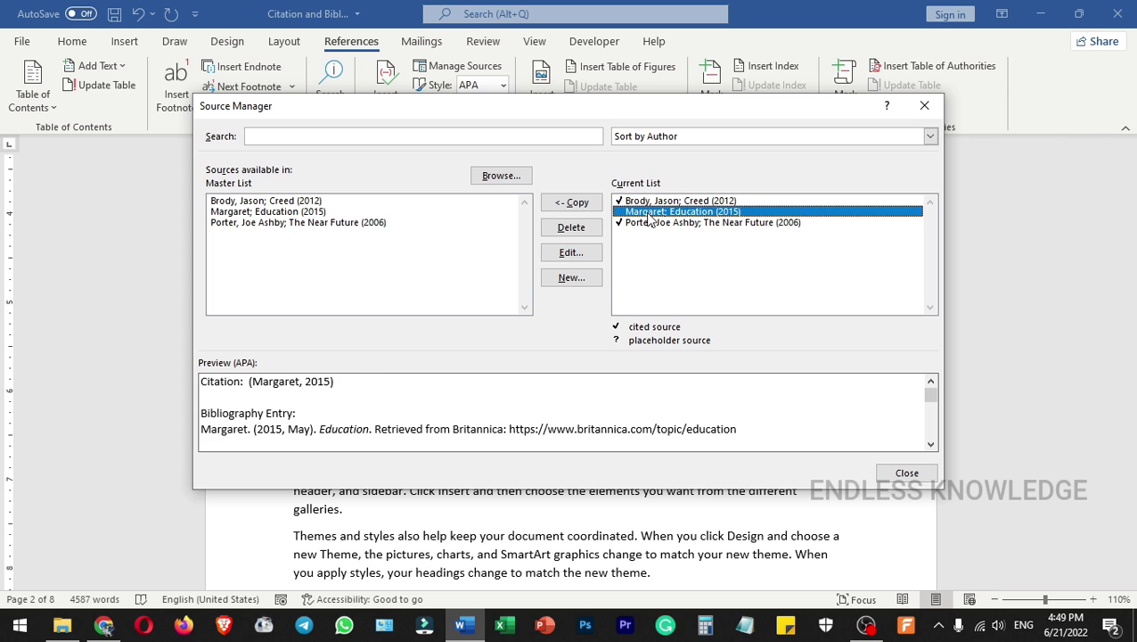
left_click(584, 229)
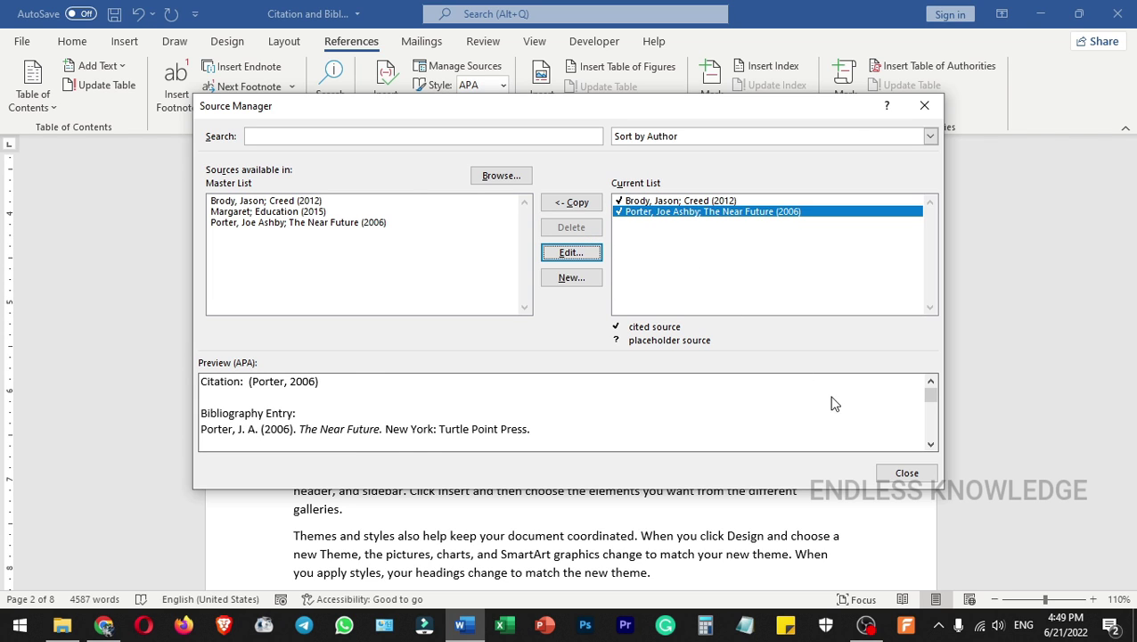
left_click(913, 472)
- Update the Works Cited bibliography on page 8 to drop the deleted Education source
left_click_drag(1128, 249, 1128, 561)
left_click(361, 222)
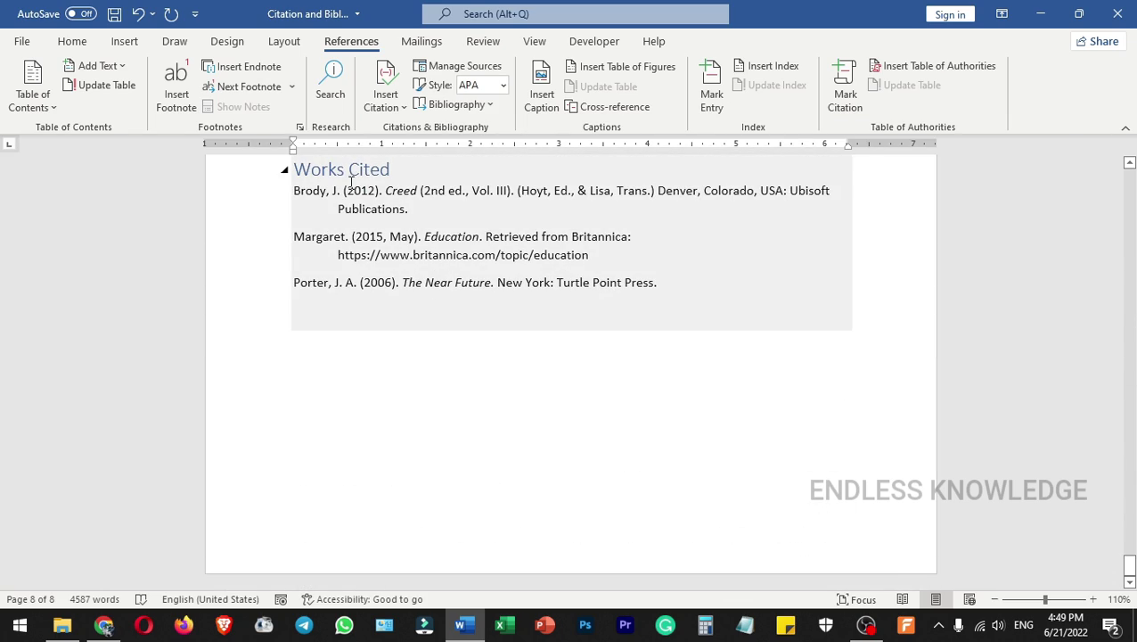
scroll(351, 181, "up", 2)
left_click(392, 257)
left_click(400, 226)
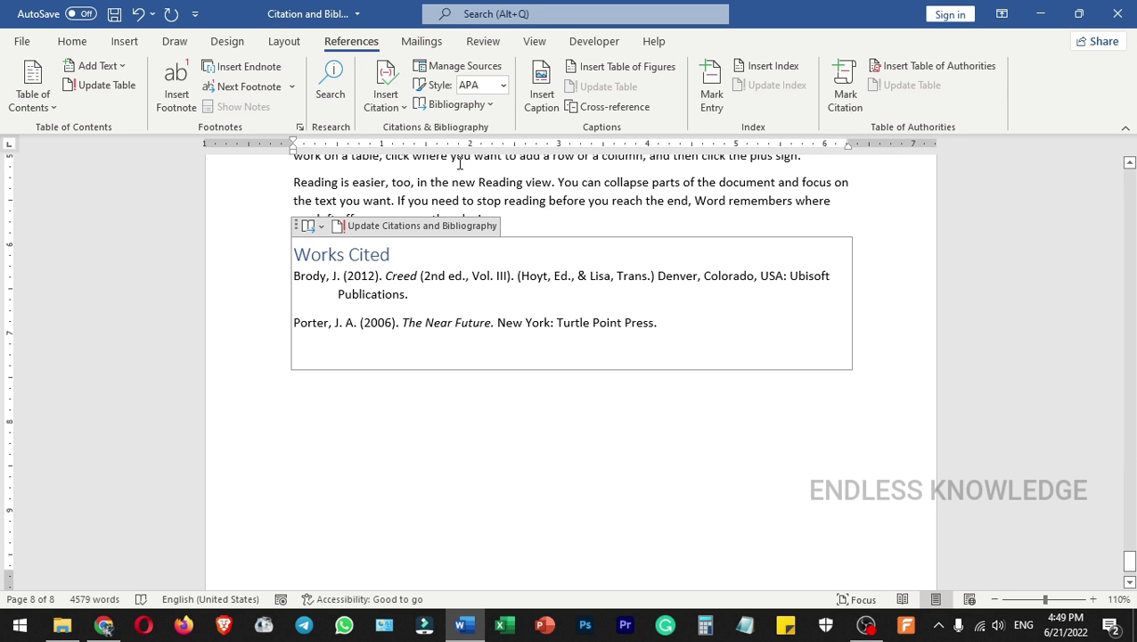
- Delete the Education (2015) source from the master source list
left_click(462, 66)
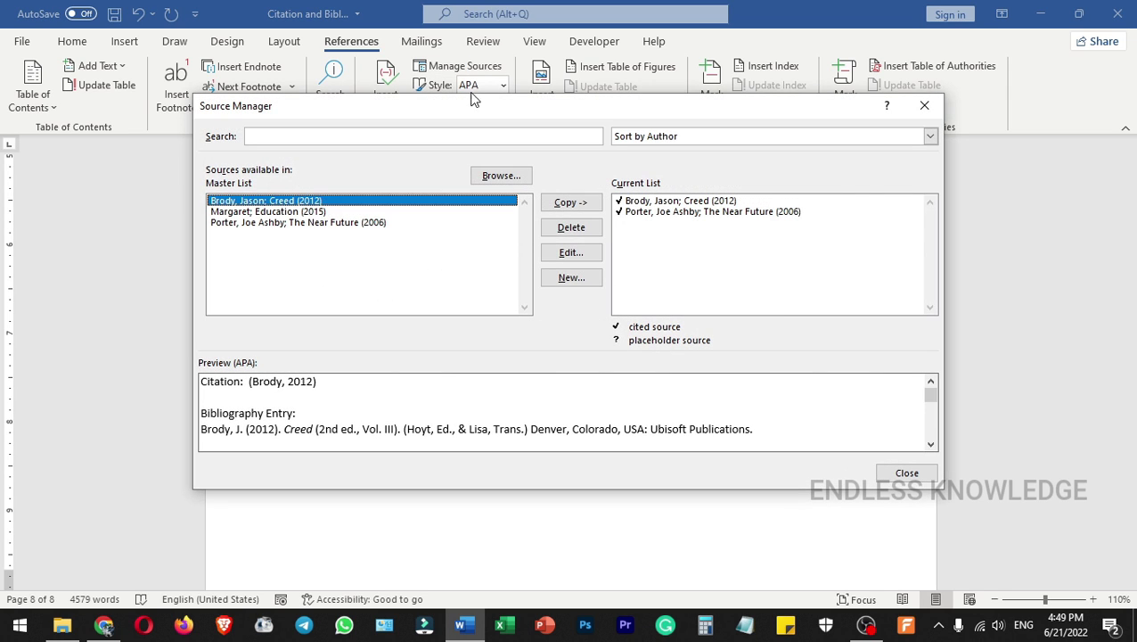
left_click(268, 214)
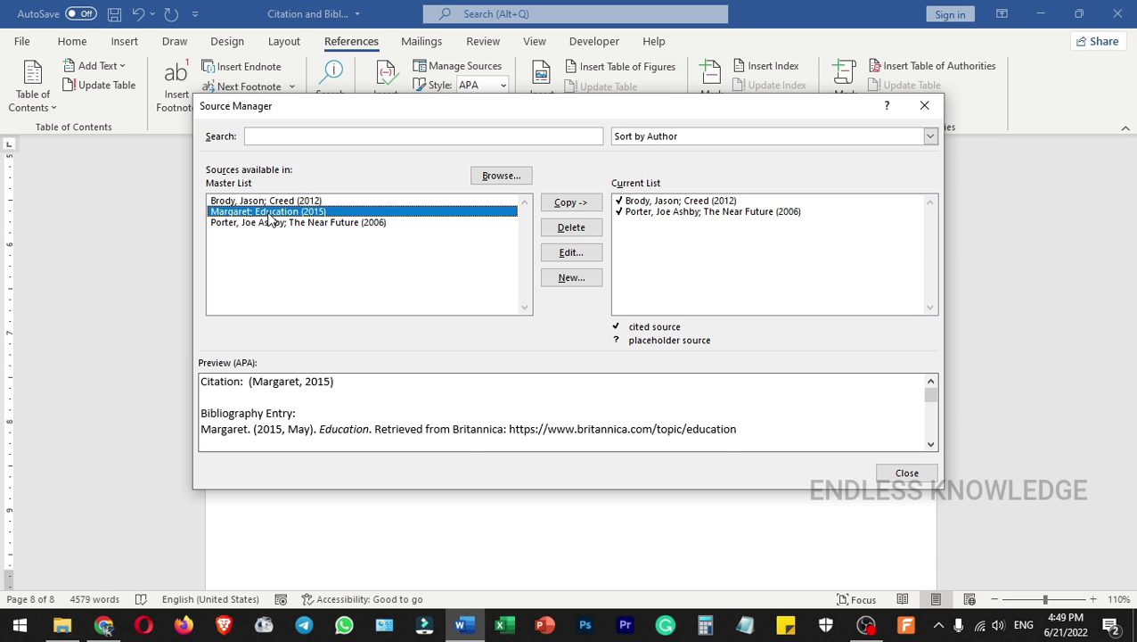
left_click(586, 231)
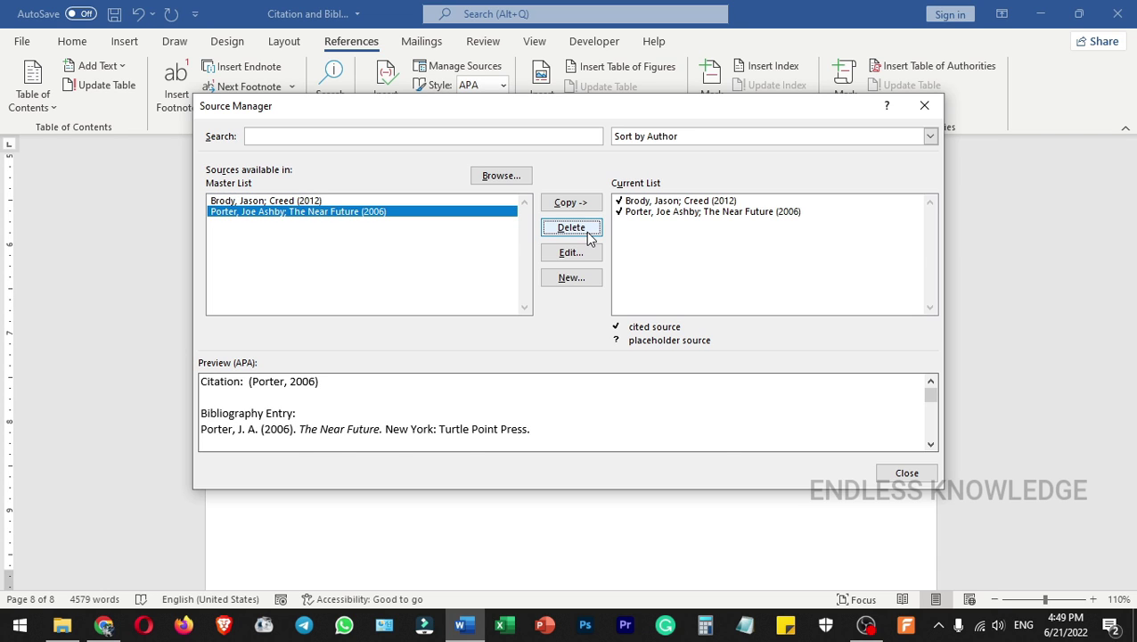
left_click(905, 474)
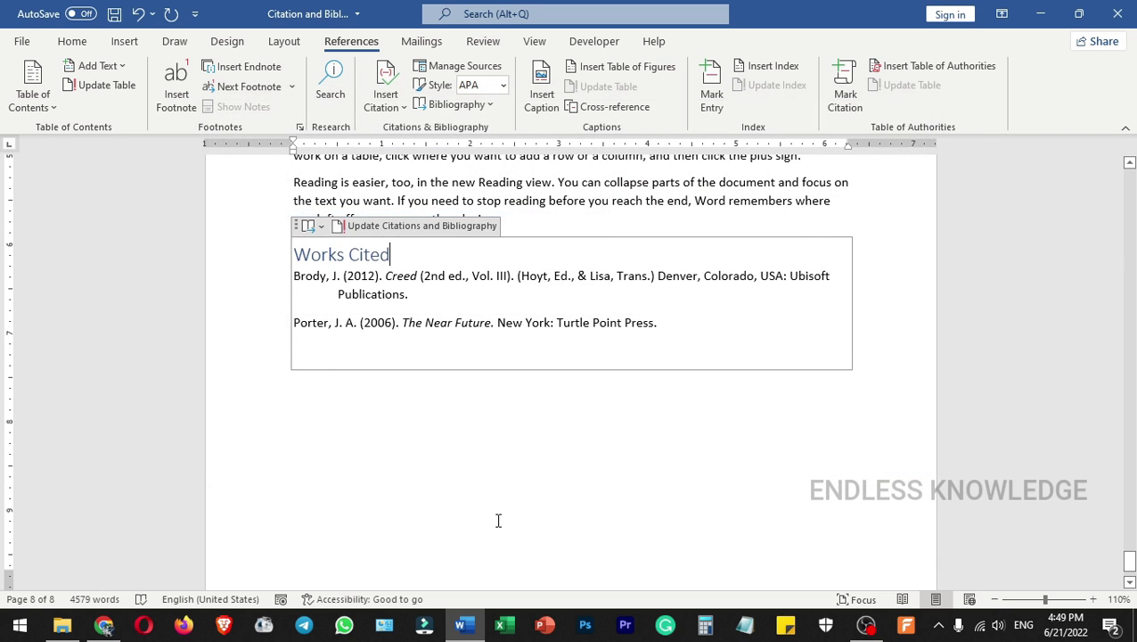
- Create a new blank document and fill it with sample paragraphs using =rand()
right_click(461, 625)
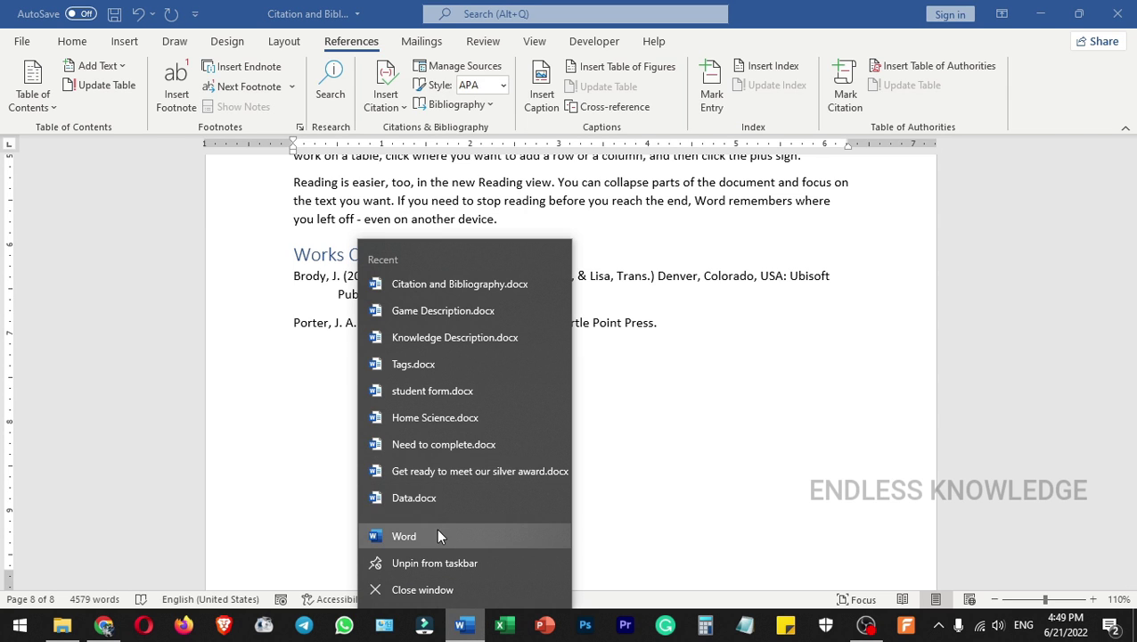
left_click(436, 536)
left_click(238, 167)
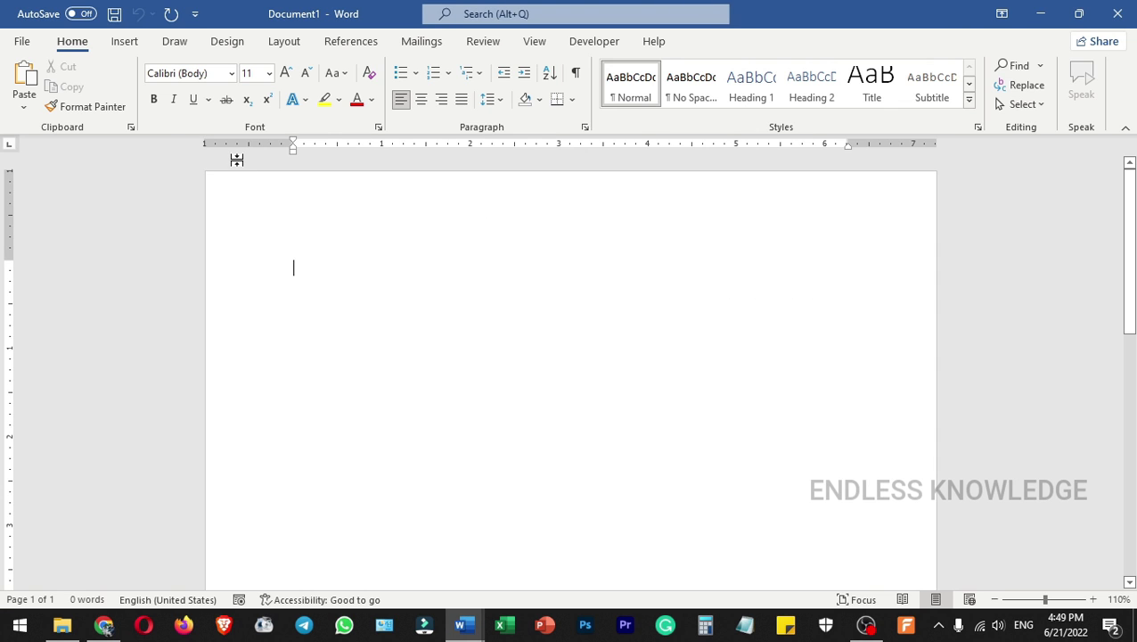
type("=")
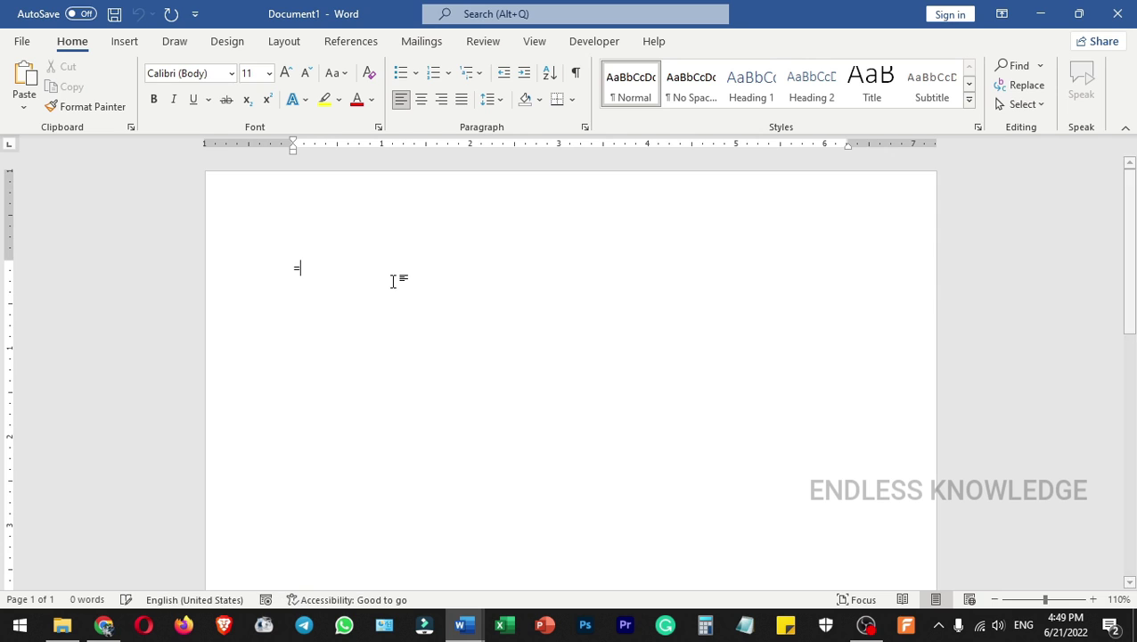
type("rand()")
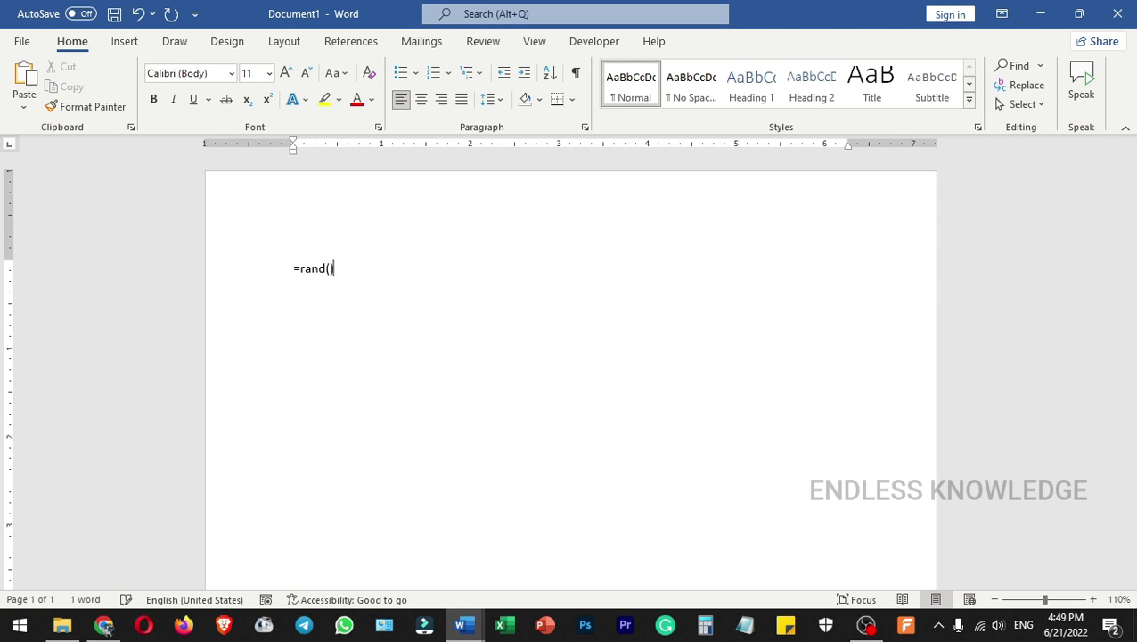
key("Return")
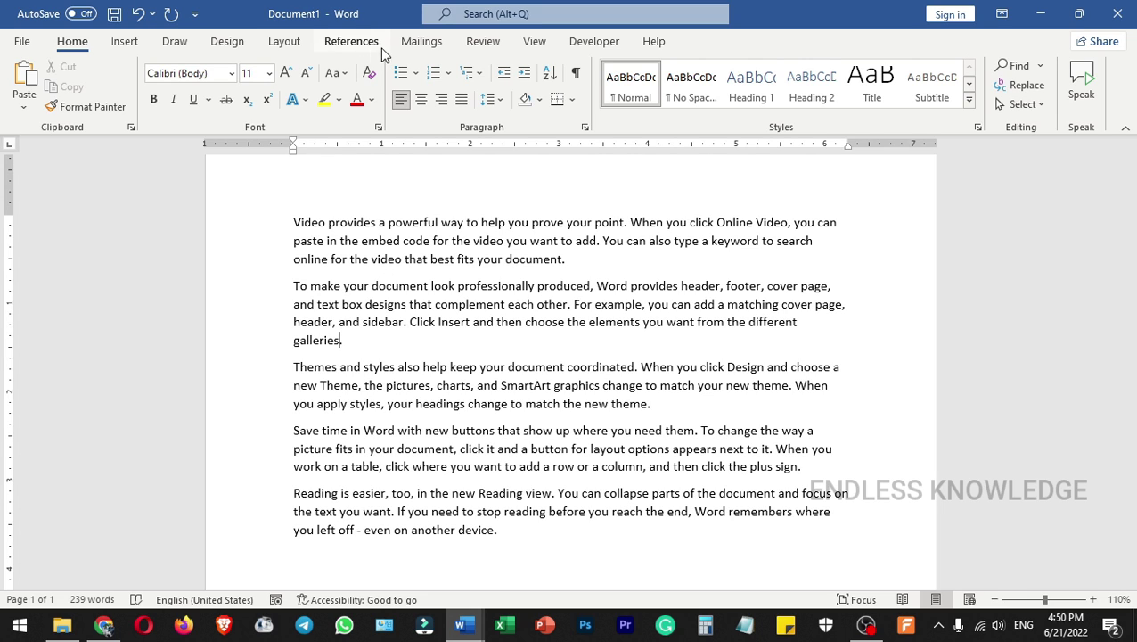
- Copy The Near Future (2006) and Creed (2012) from the master source list into the new document's current list
left_click(352, 41)
left_click(386, 102)
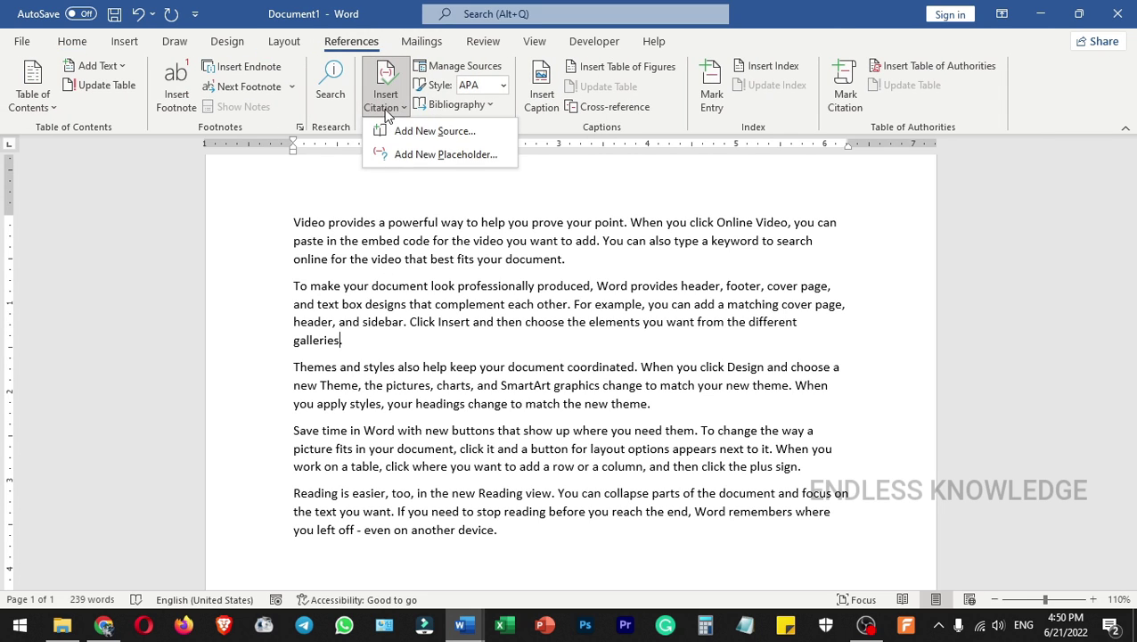
left_click(461, 68)
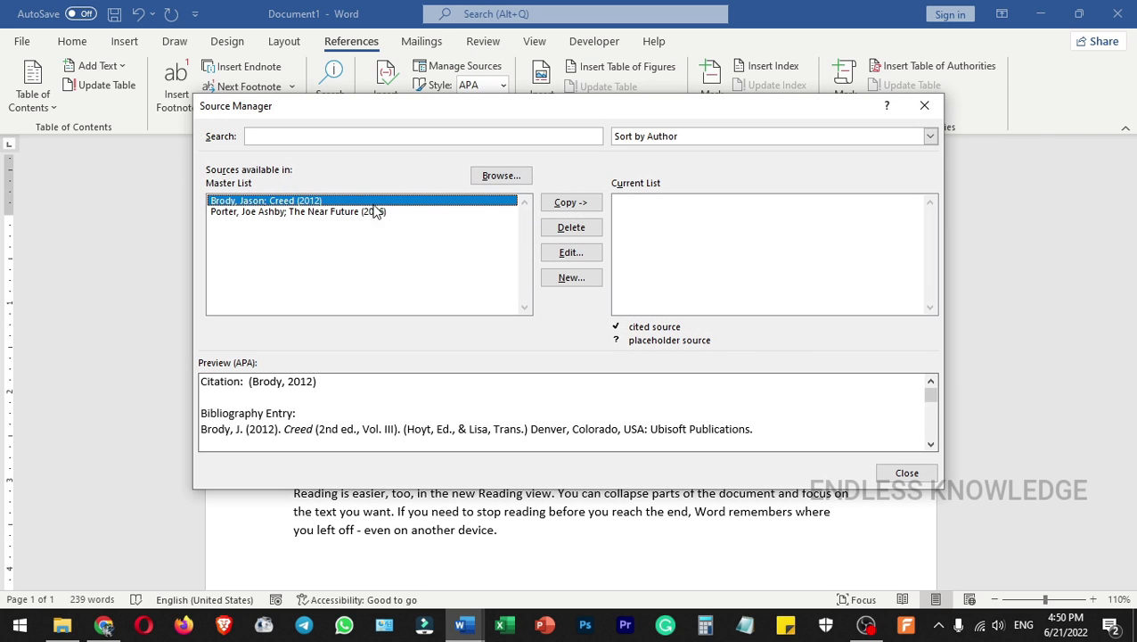
left_click(326, 214)
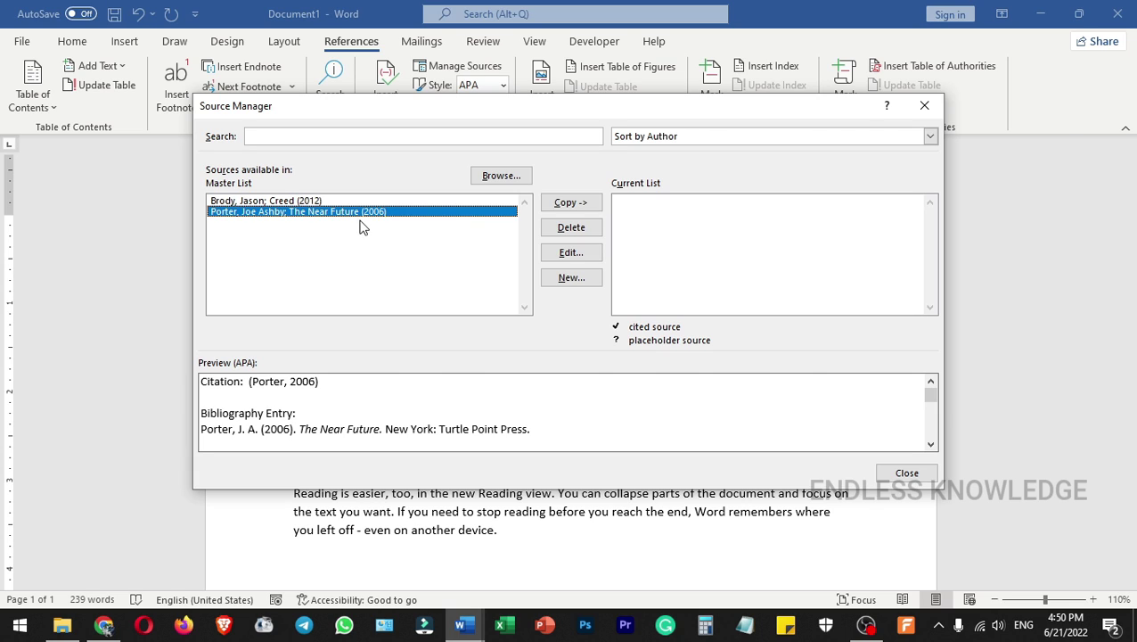
left_click(563, 206)
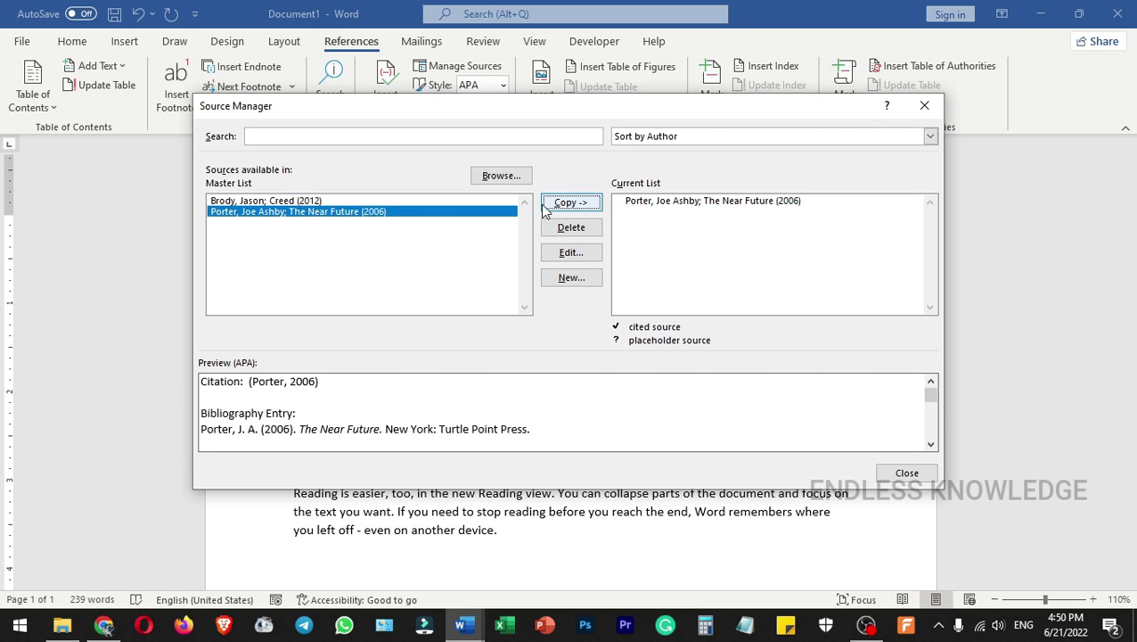
left_click(386, 201)
left_click(575, 205)
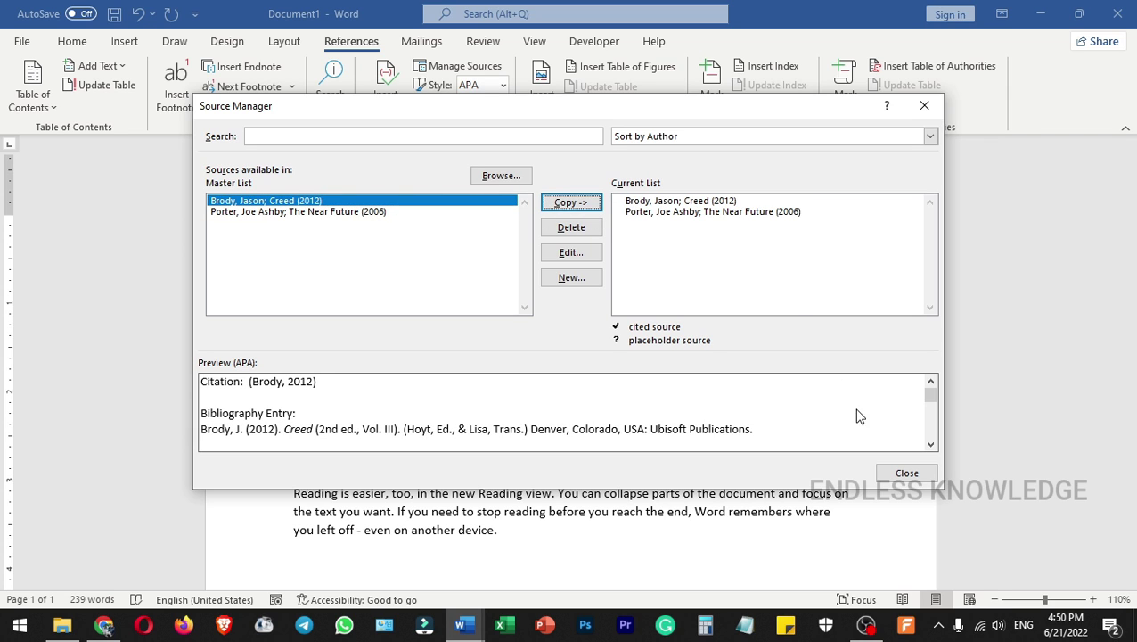
left_click(906, 472)
- Cite The Near Future (2006) at the end of the second paragraph and insert the built-in Bibliography below the last paragraph
left_click(385, 107)
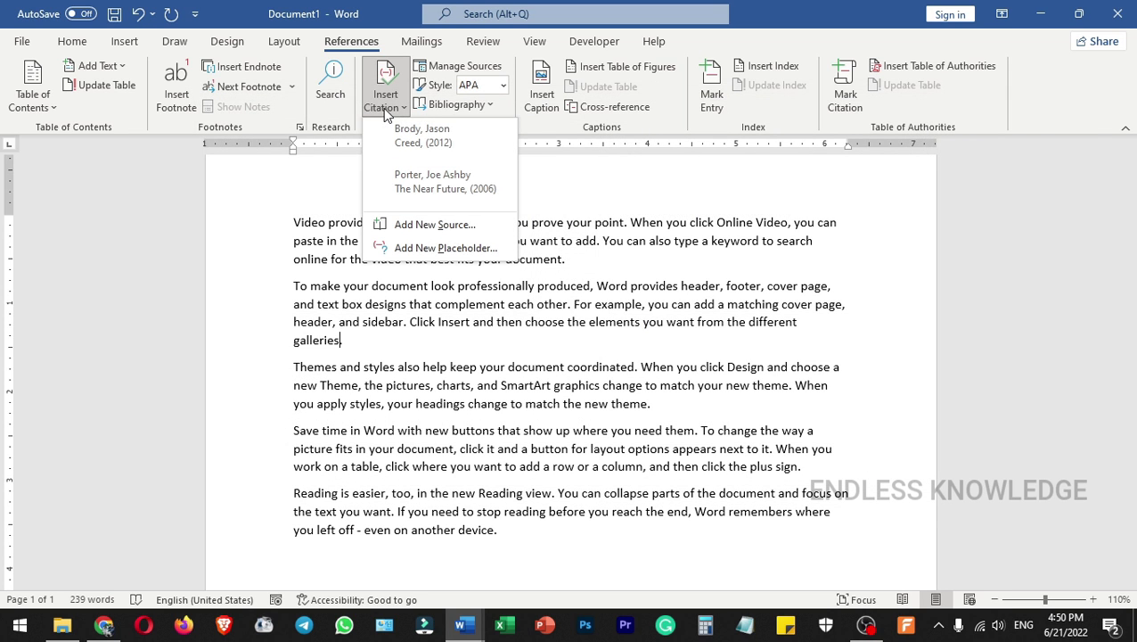
left_click(424, 182)
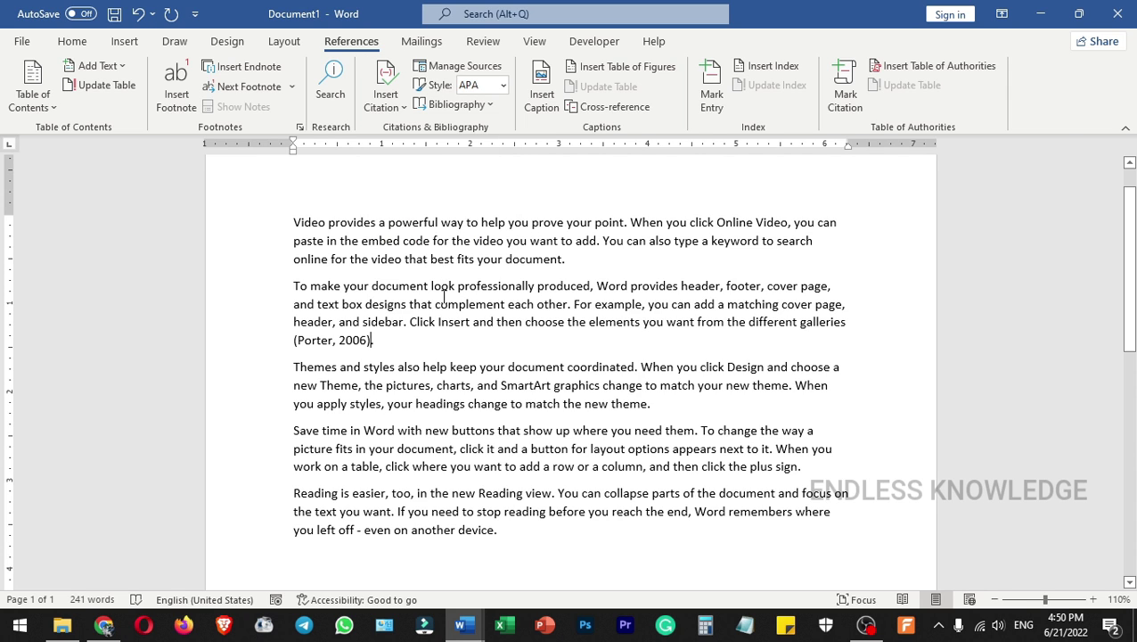
scroll(375, 375, "down", 4)
left_click(371, 365)
left_click(472, 106)
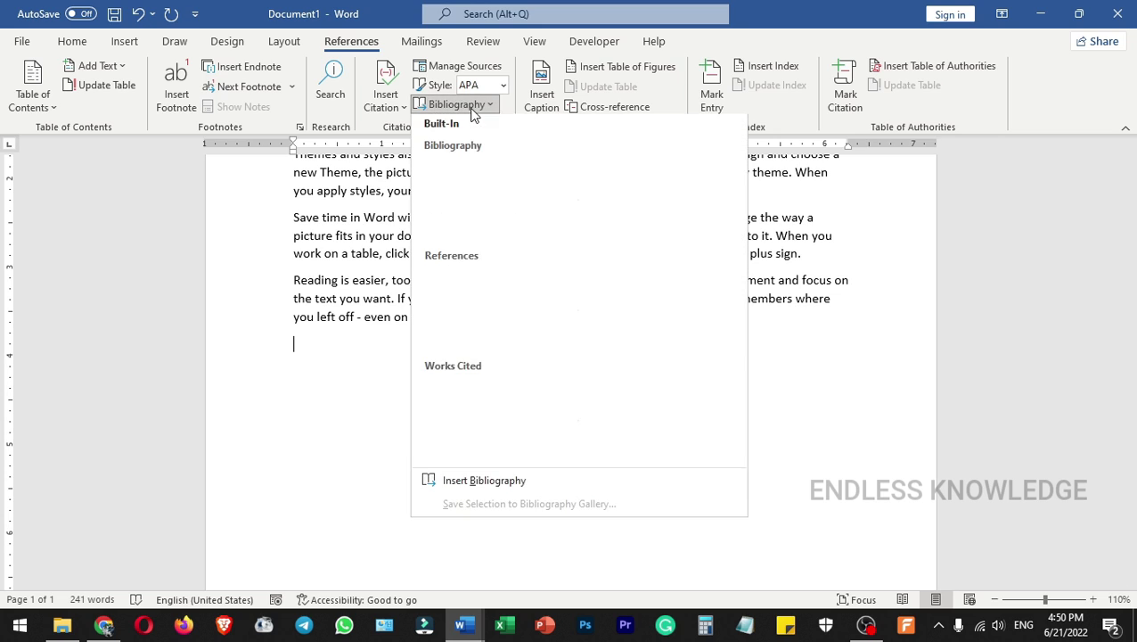
left_click(506, 214)
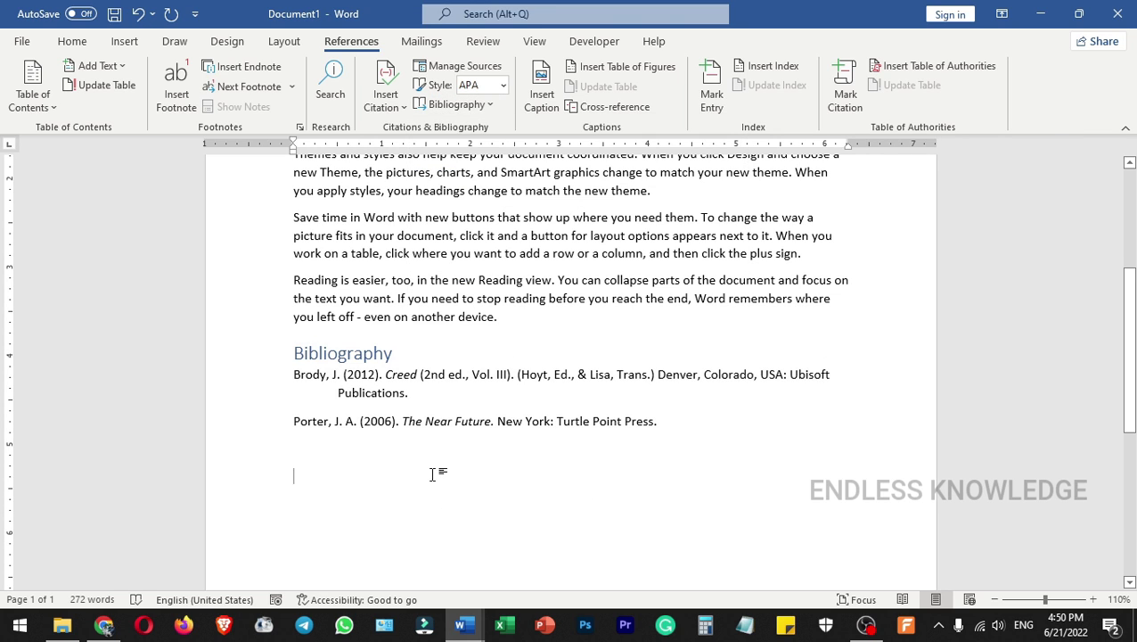
- Check which current-list sources are marked as cited and compare the in-text citation in the second paragraph with the bibliography entries
left_click(461, 66)
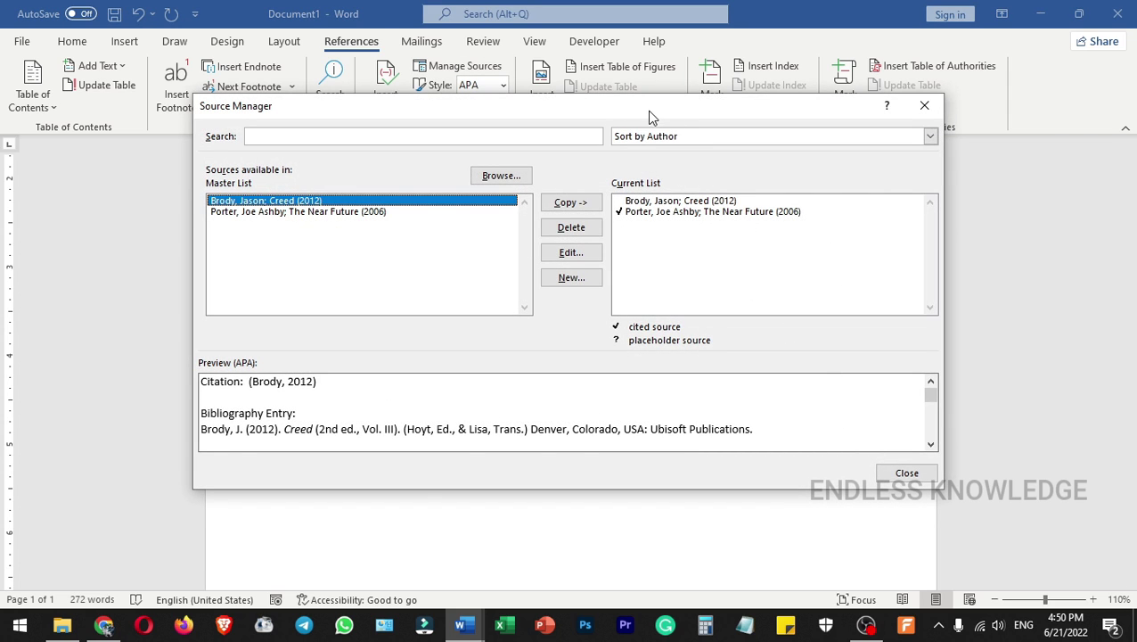
left_click_drag(649, 113, 754, 94)
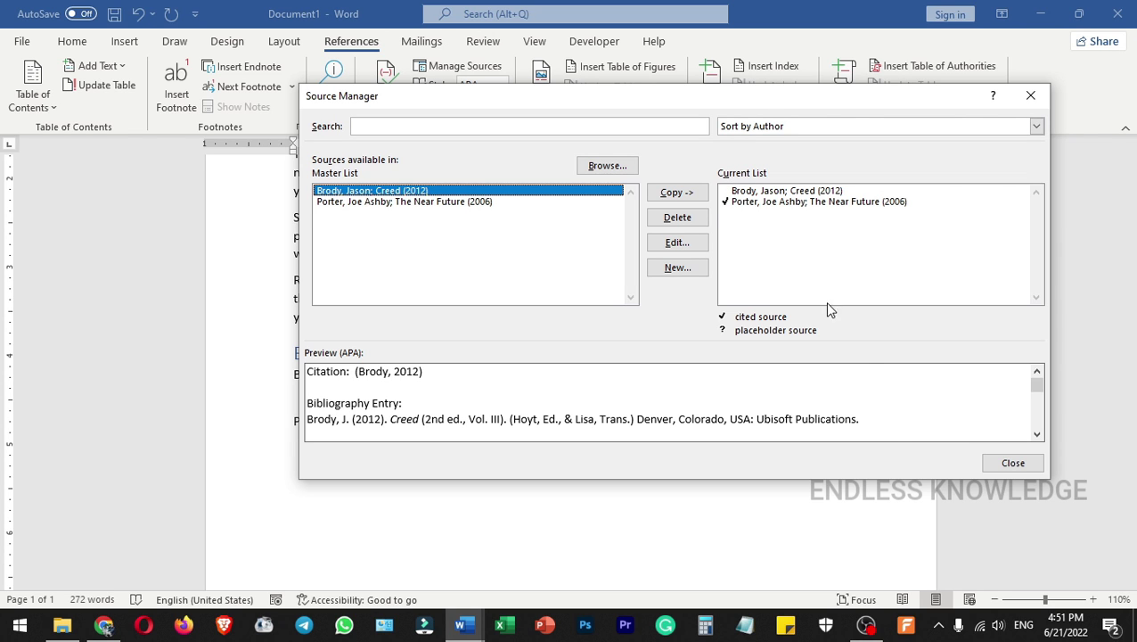
left_click(1011, 462)
scroll(533, 270, "up", 3)
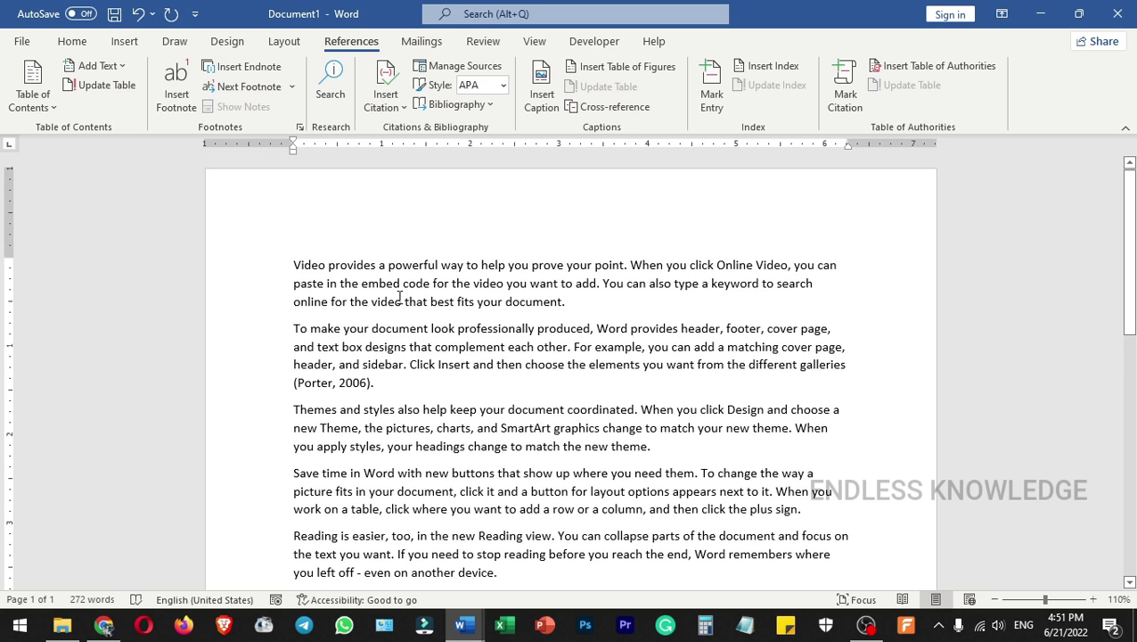
left_click(366, 372)
scroll(501, 381, "down", 2)
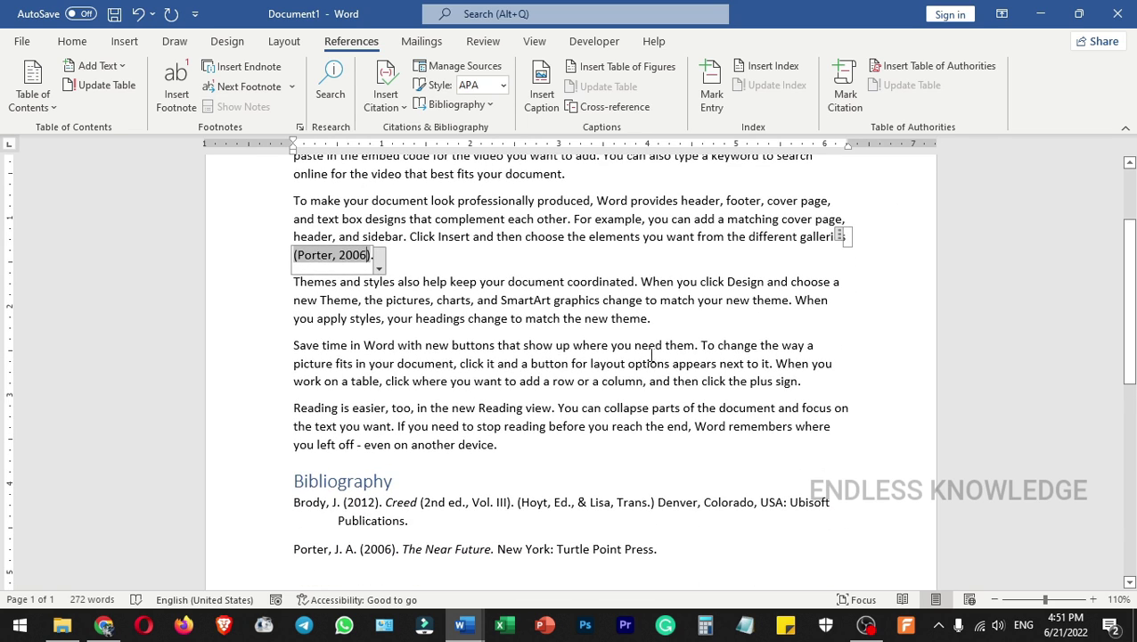
left_click(668, 334)
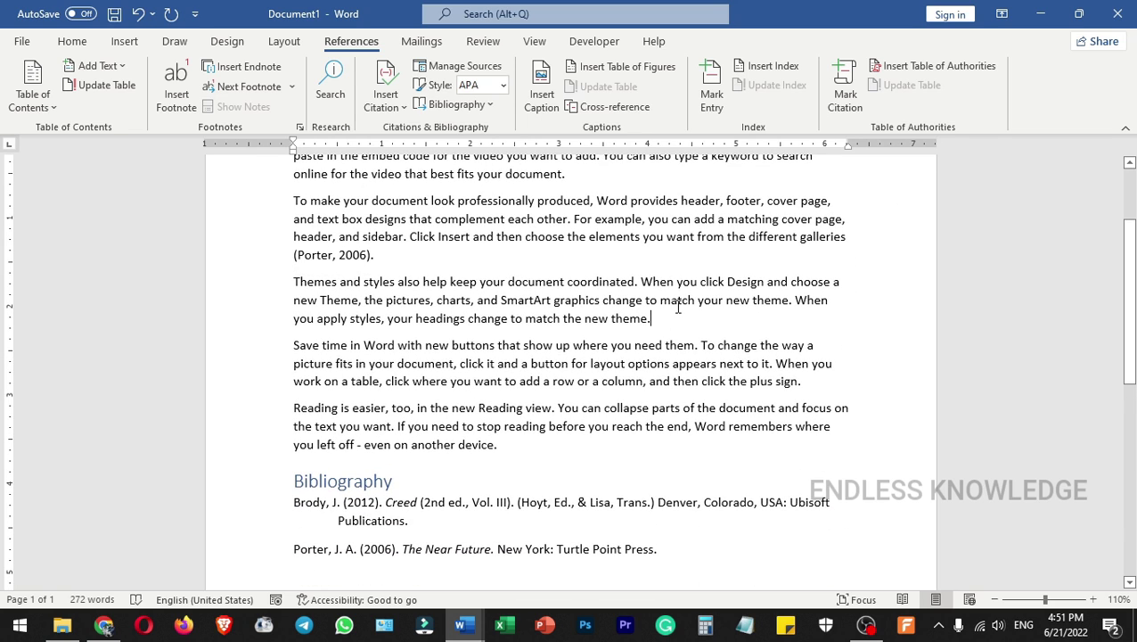